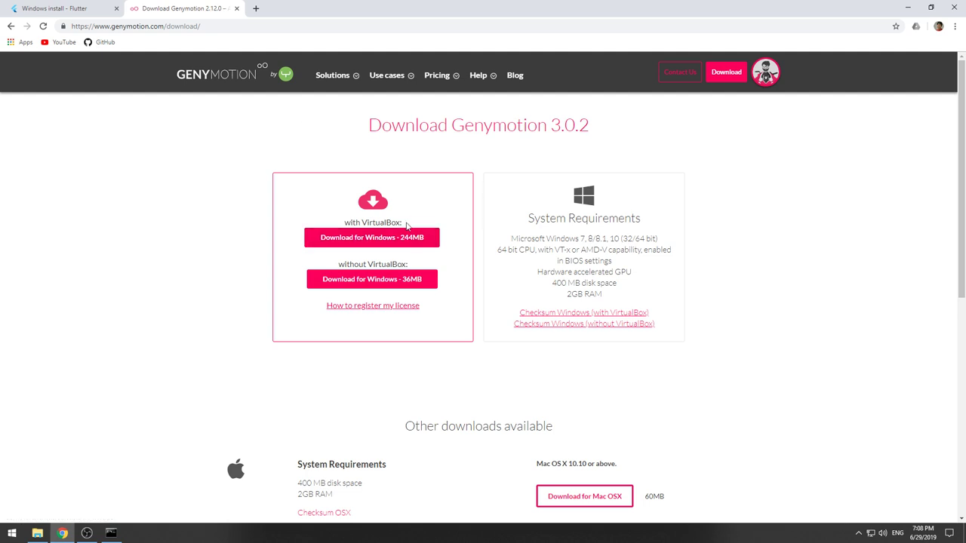
Download the 244MB Genymotion installer with VirtualBox, then search 'vir' to find Oracle VM VirtualBox.
{"action": "left_click", "coordinate": [372, 238]}
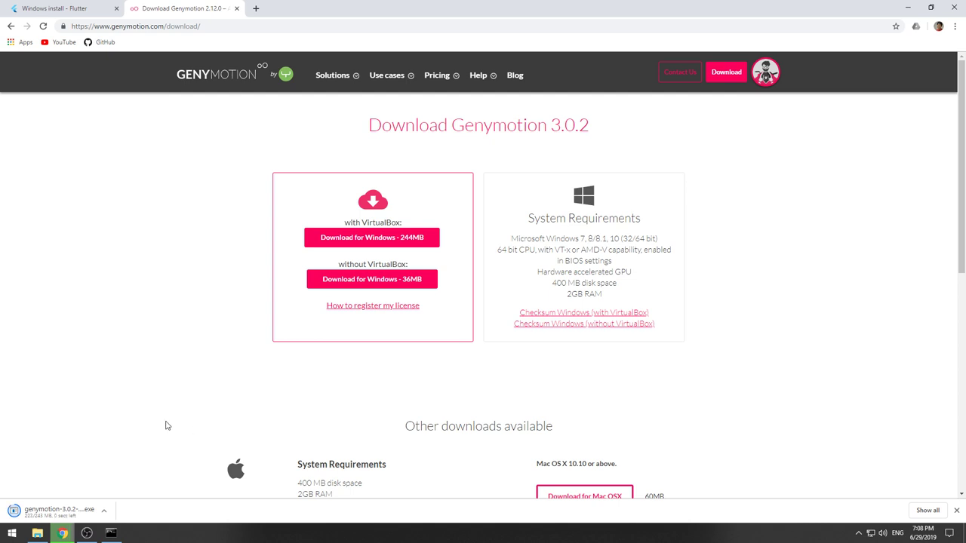
{"action": "left_click", "coordinate": [58, 518]}
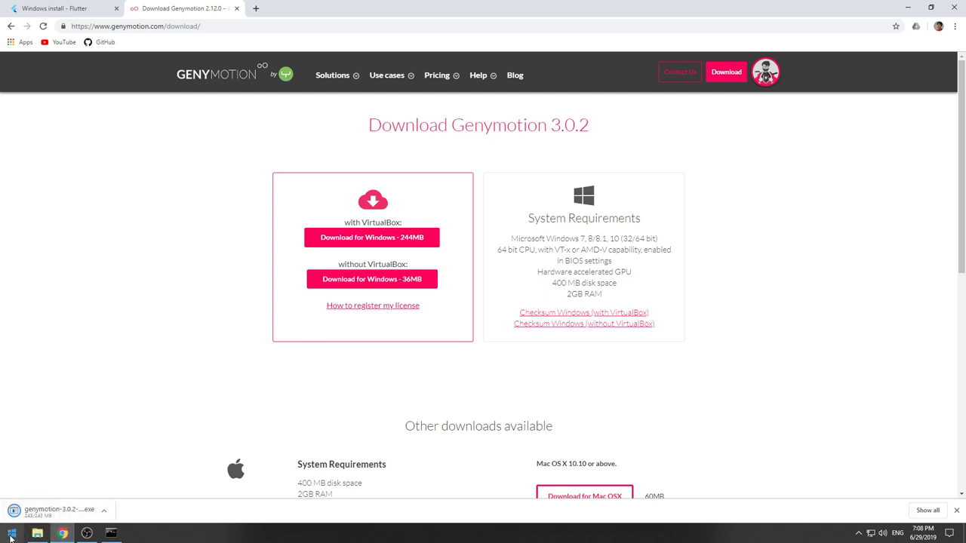
{"action": "left_click", "coordinate": [13, 537]}
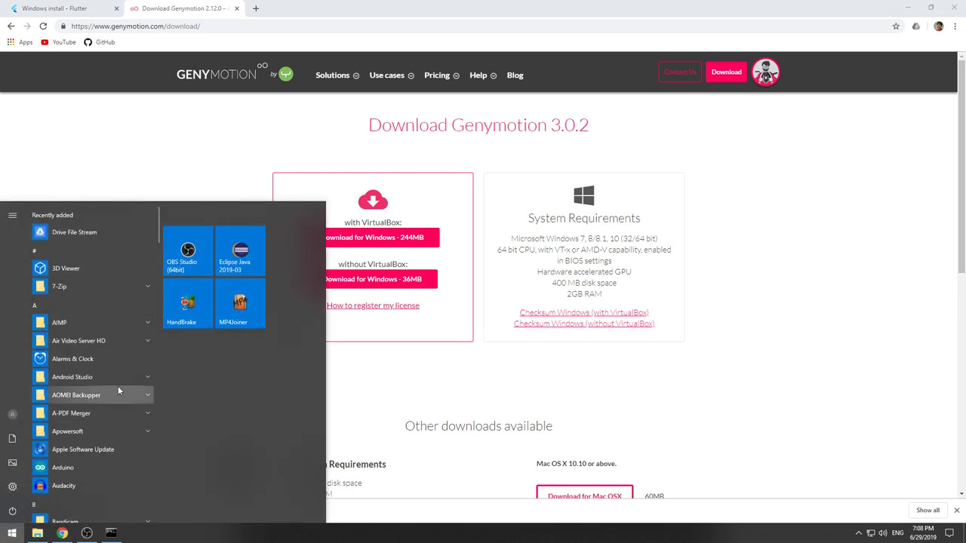
{"action": "type", "text": "vi"}
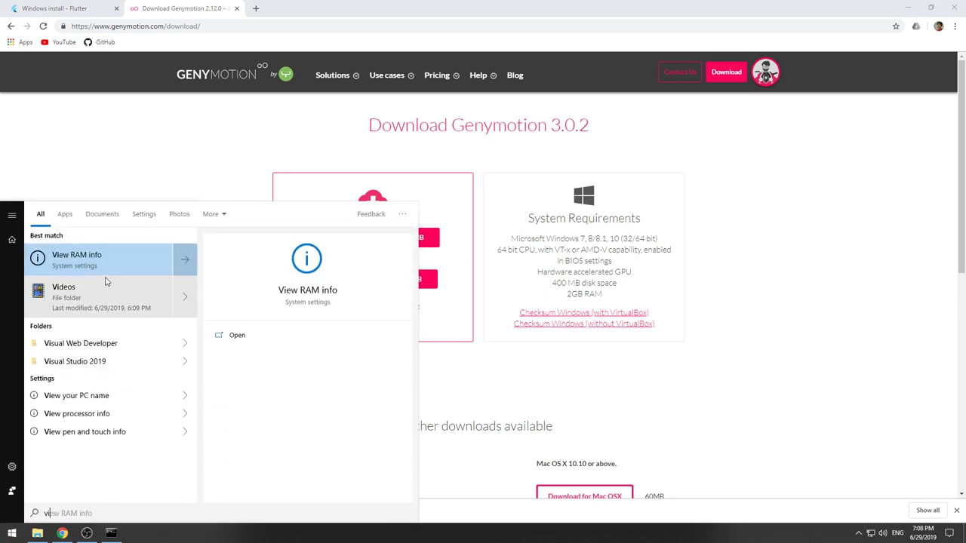
{"action": "type", "text": "r"}
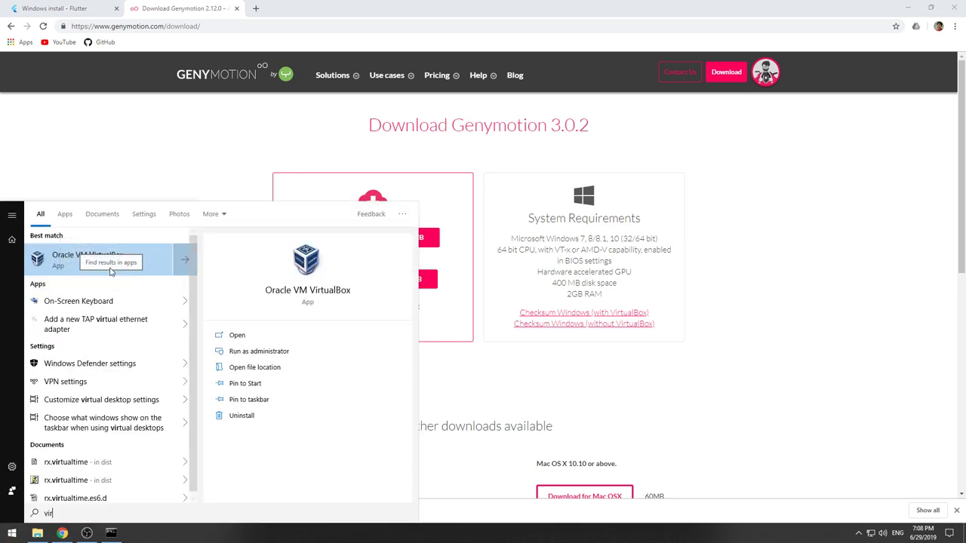
{"action": "right_click", "coordinate": [112, 265]}
Open Programs and Features and locate Oracle VM VirtualBox 5.2.28 in the program list.
{"action": "left_click", "coordinate": [140, 329]}
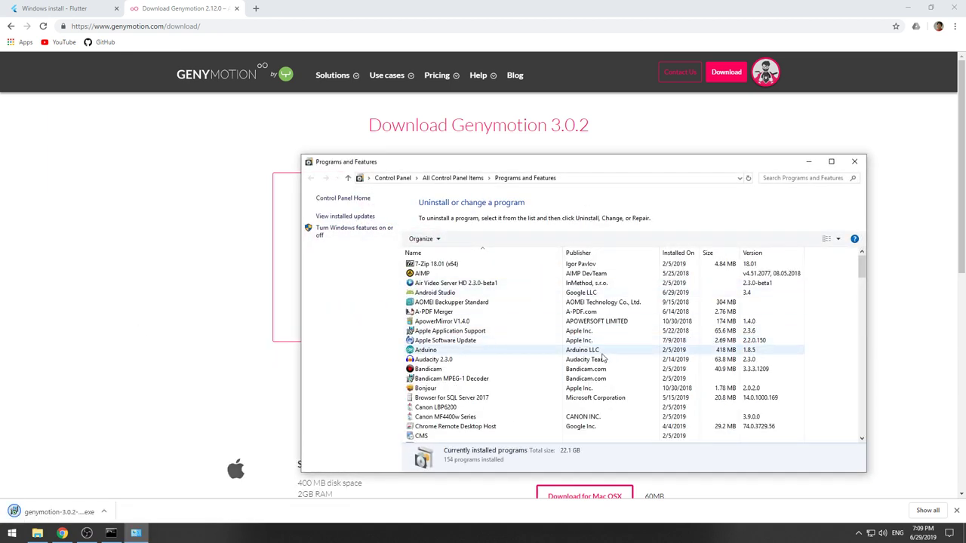
{"action": "scroll", "coordinate": [602, 360], "scroll_direction": "down", "scroll_amount": 2}
{"action": "scroll", "coordinate": [601, 362], "scroll_direction": "down", "scroll_amount": 20}
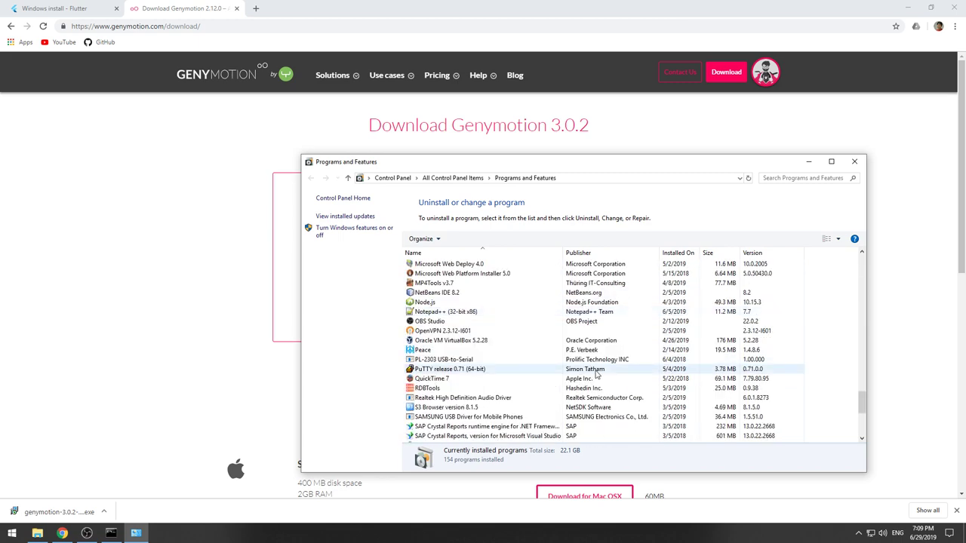
{"action": "scroll", "coordinate": [599, 374], "scroll_direction": "down", "scroll_amount": 6}
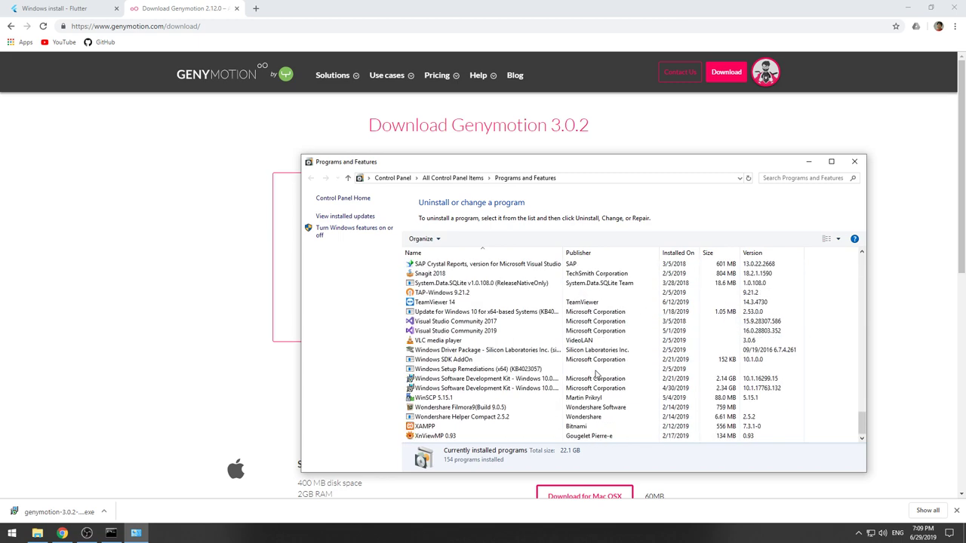
{"action": "scroll", "coordinate": [596, 374], "scroll_direction": "up", "scroll_amount": 20}
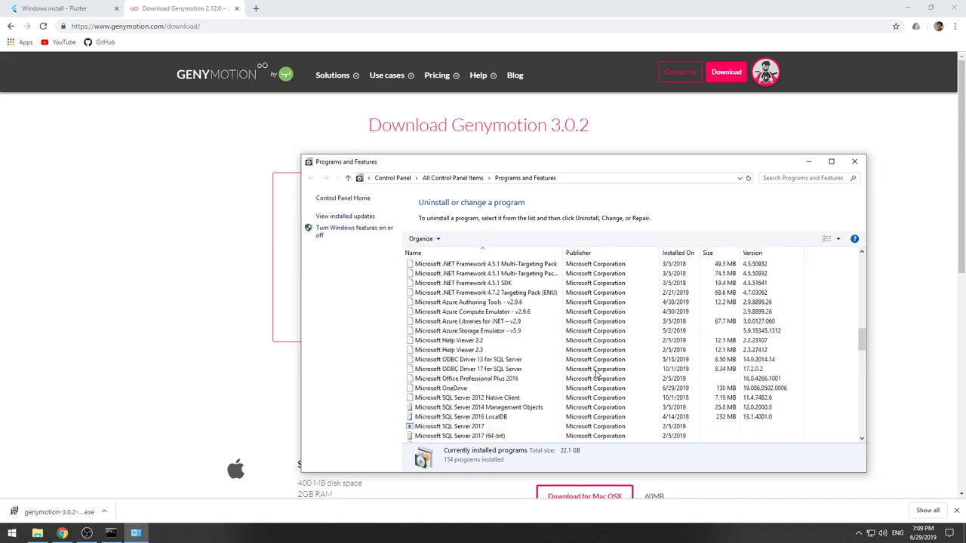
{"action": "scroll", "coordinate": [596, 374], "scroll_direction": "up", "scroll_amount": 10}
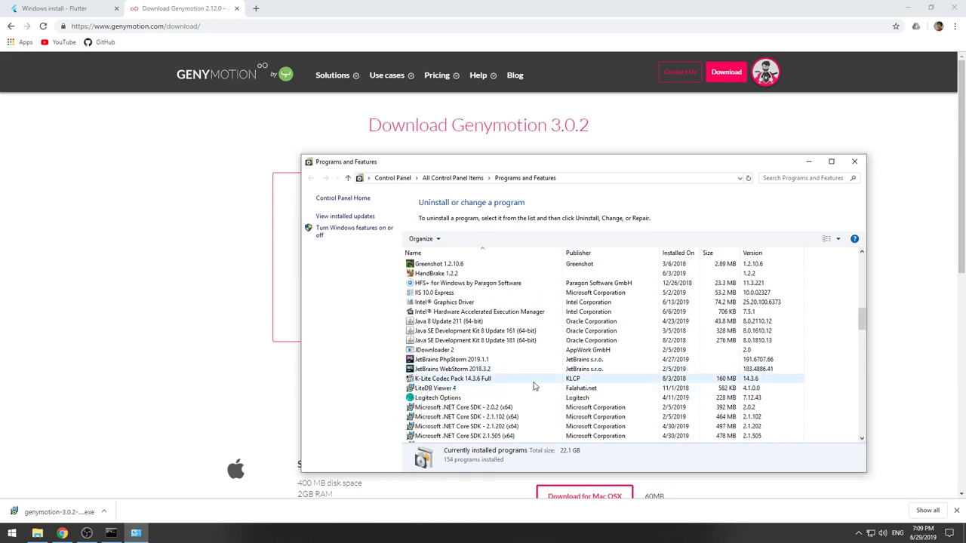
{"action": "scroll", "coordinate": [534, 386], "scroll_direction": "down", "scroll_amount": 3}
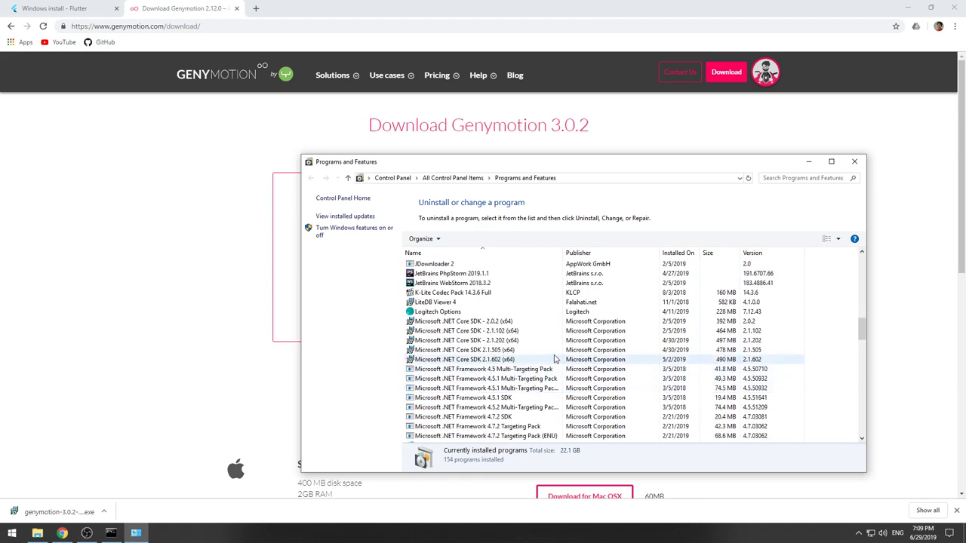
{"action": "key", "text": "v"}
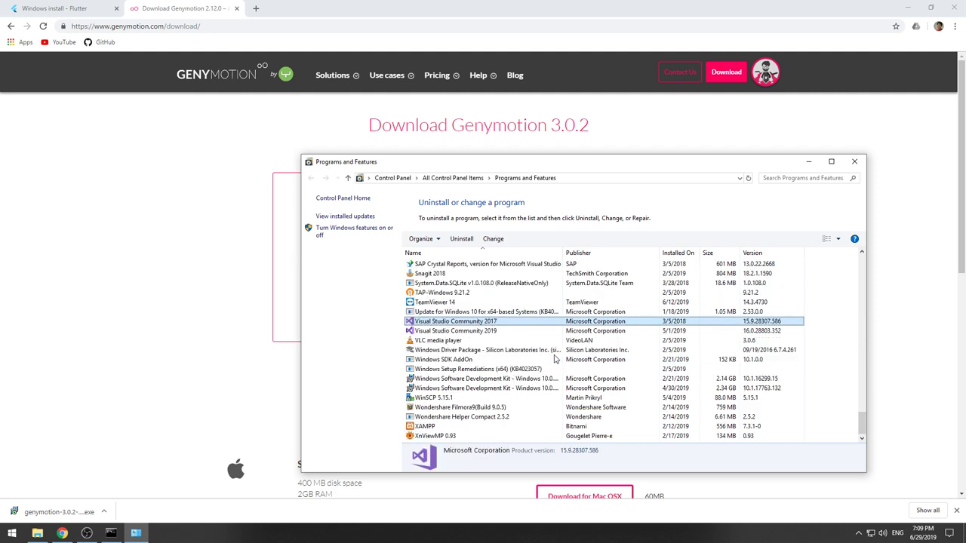
{"action": "key", "text": "r"}
{"action": "key", "text": "v"}
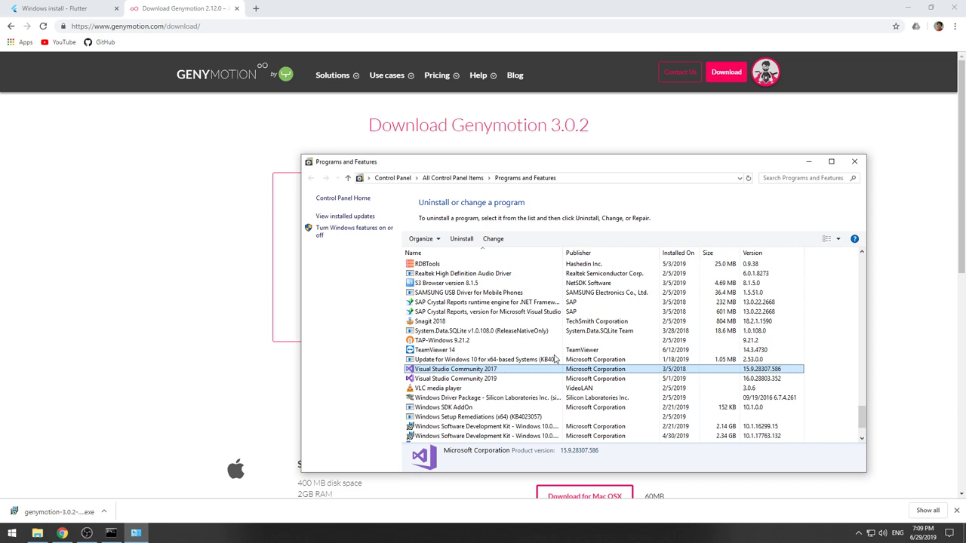
{"action": "scroll", "coordinate": [555, 360], "scroll_direction": "down", "scroll_amount": 2}
{"action": "scroll", "coordinate": [543, 355], "scroll_direction": "up", "scroll_amount": 5}
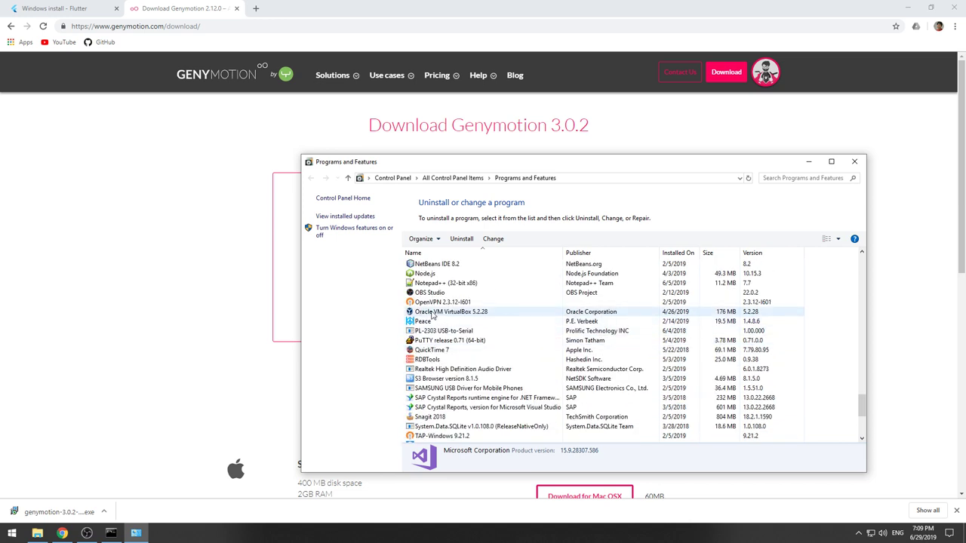
Uninstall Oracle VM VirtualBox 5.2.28 and confirm the removal.
{"action": "left_click", "coordinate": [430, 313]}
{"action": "right_click", "coordinate": [470, 312]}
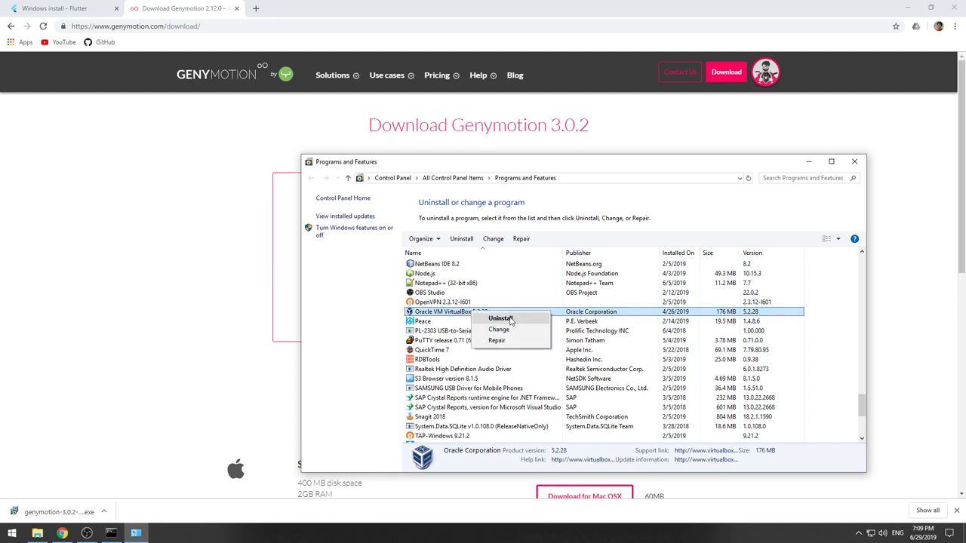
{"action": "left_click", "coordinate": [508, 320]}
{"action": "left_click", "coordinate": [533, 264]}
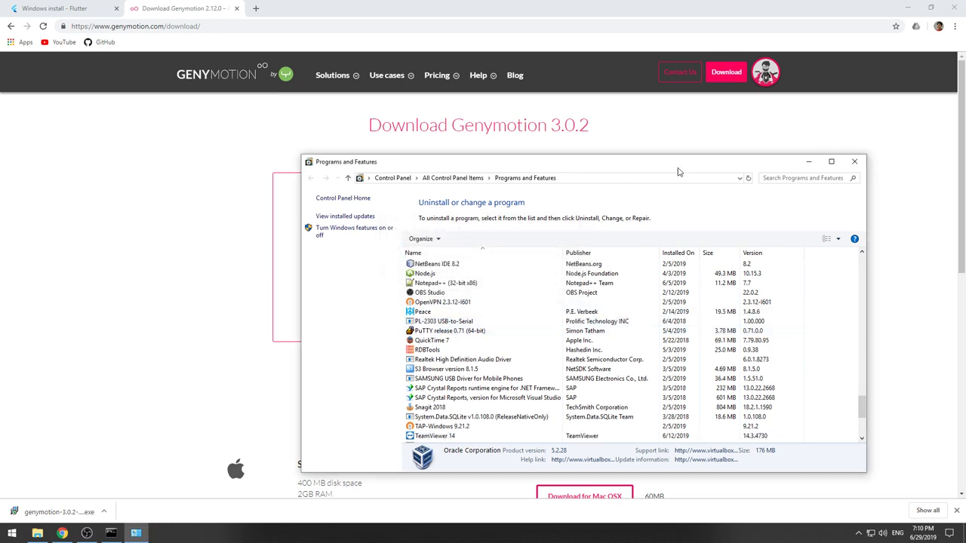
Close Programs and Features and install Genymotion from the downloaded exe without a desktop shortcut.
{"action": "left_click", "coordinate": [854, 161]}
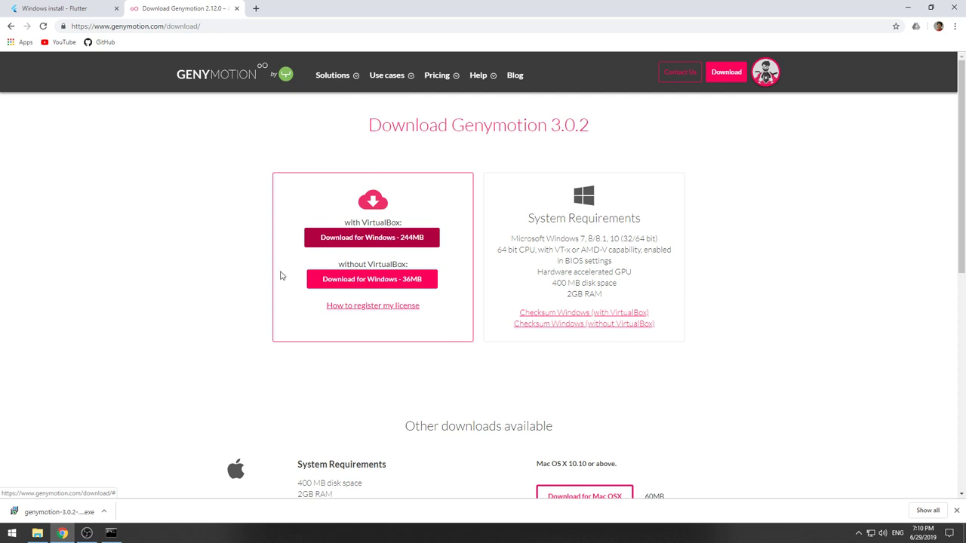
{"action": "left_click", "coordinate": [51, 514]}
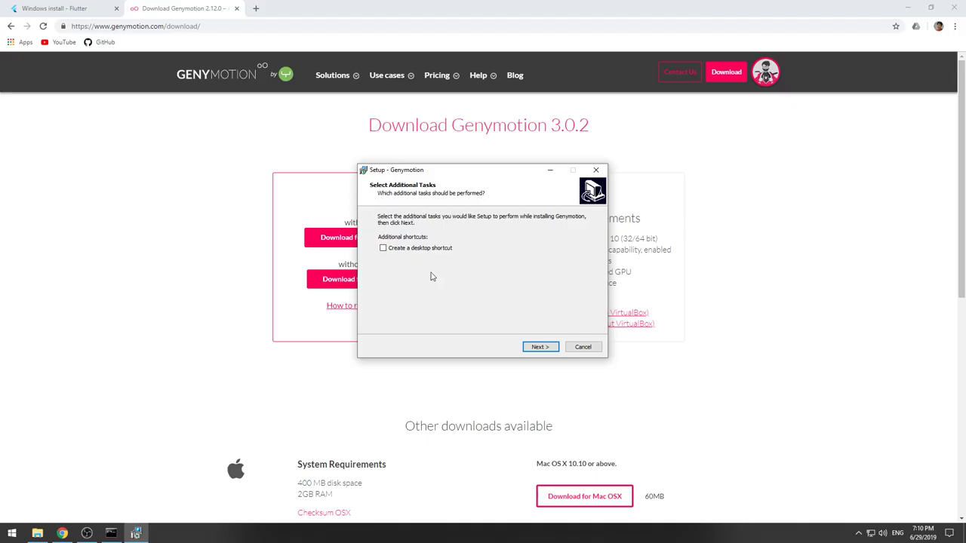
{"action": "left_click", "coordinate": [547, 349]}
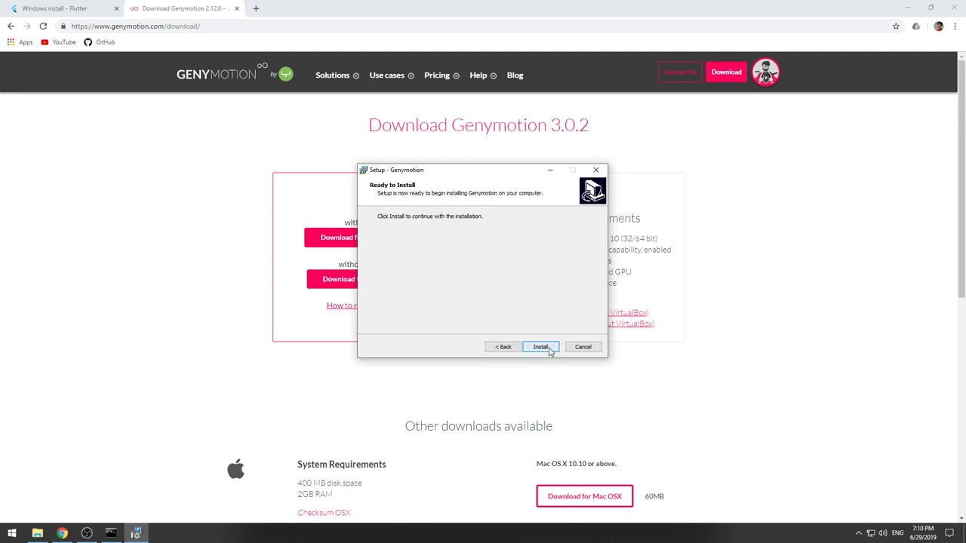
{"action": "left_click", "coordinate": [554, 348]}
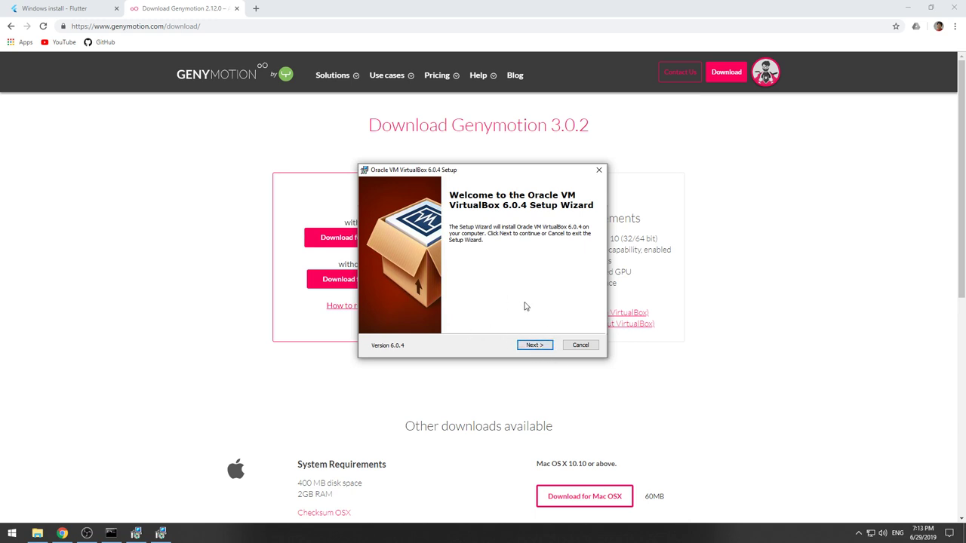
Install VirtualBox 6.0.4 with default features and options, accepting the network warning, then finish.
{"action": "left_click", "coordinate": [549, 347]}
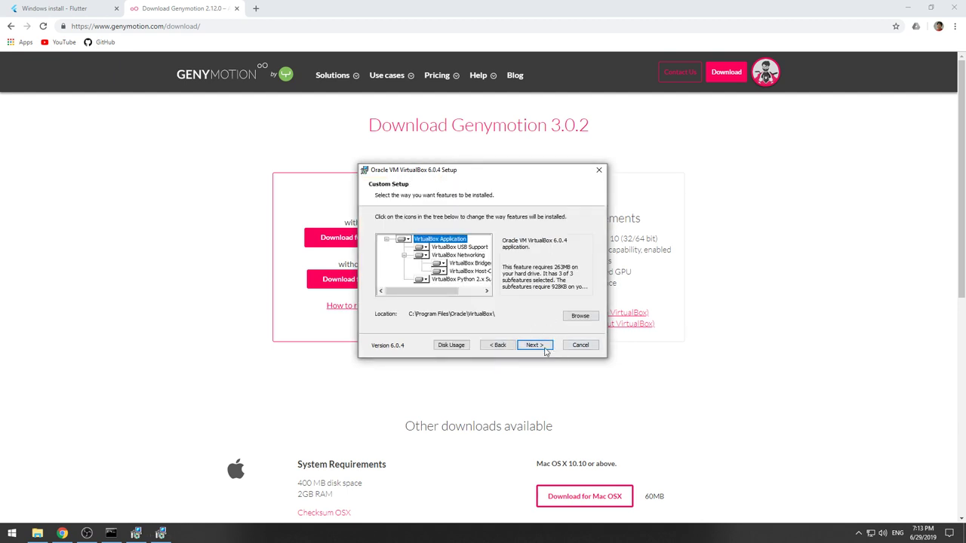
{"action": "left_click", "coordinate": [549, 347]}
{"action": "left_click", "coordinate": [547, 348]}
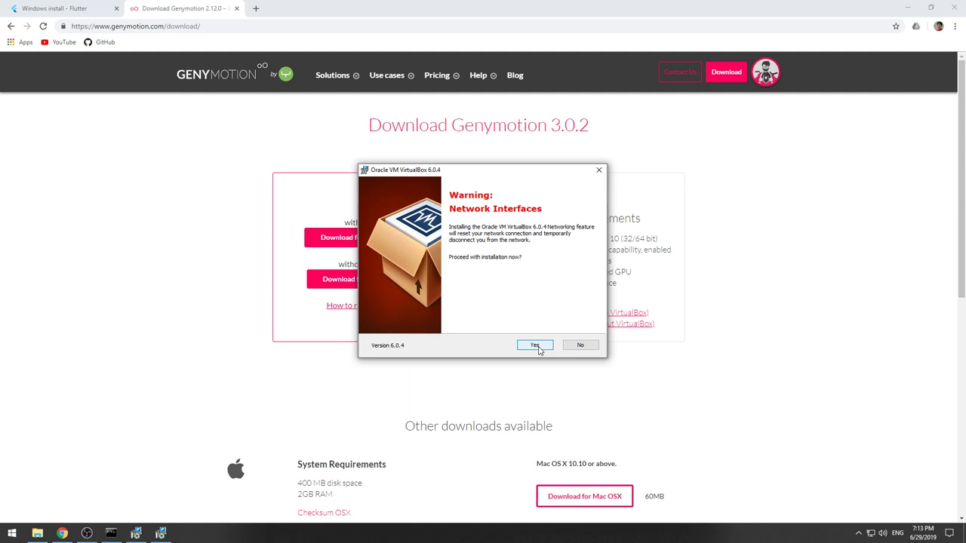
{"action": "left_click", "coordinate": [535, 346]}
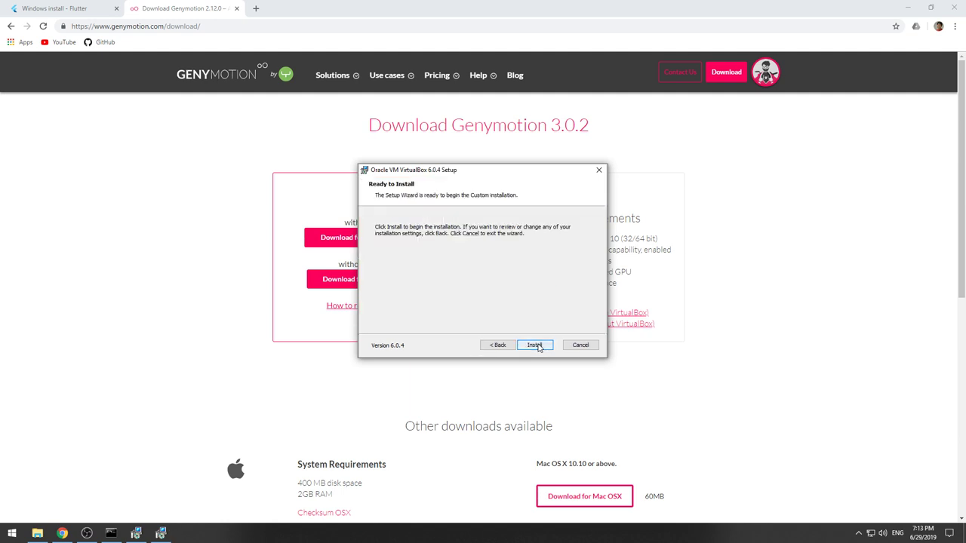
{"action": "left_click", "coordinate": [537, 346]}
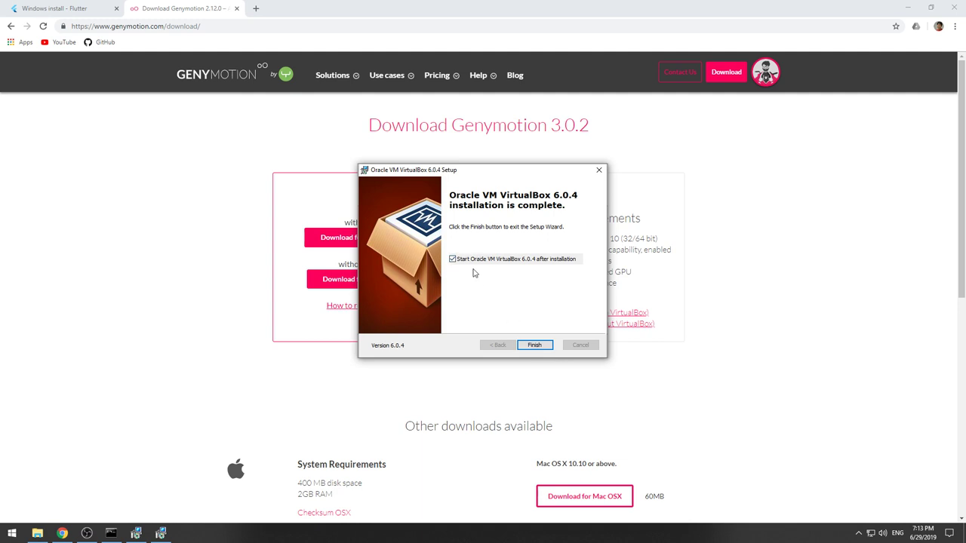
{"action": "left_click", "coordinate": [545, 347]}
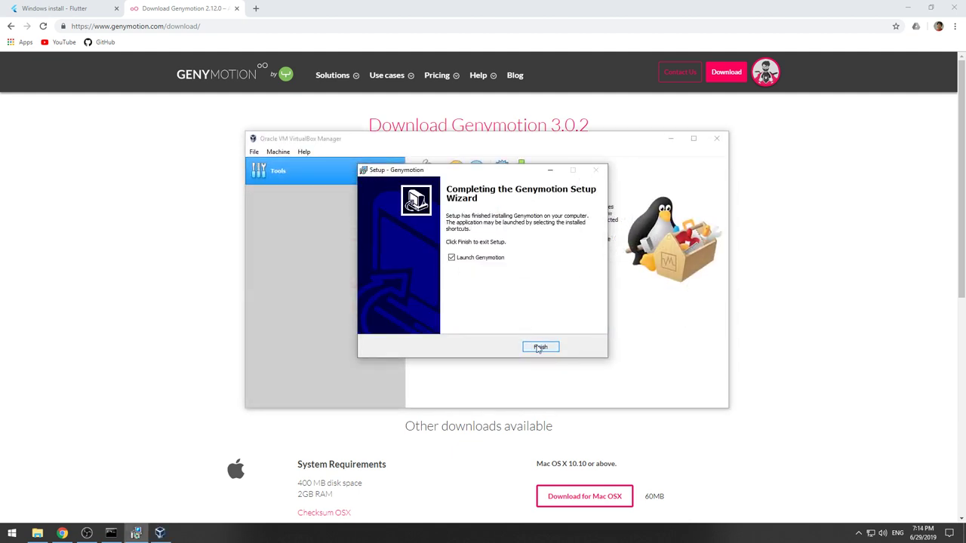
Finish Genymotion Setup with Launch Genymotion checked to open the Welcome page.
{"action": "mouse_move", "coordinate": [488, 176]}
{"action": "left_mouse_down"}
{"action": "mouse_move", "coordinate": [812, 230]}
{"action": "mouse_move", "coordinate": [423, 173]}
{"action": "left_mouse_up"}
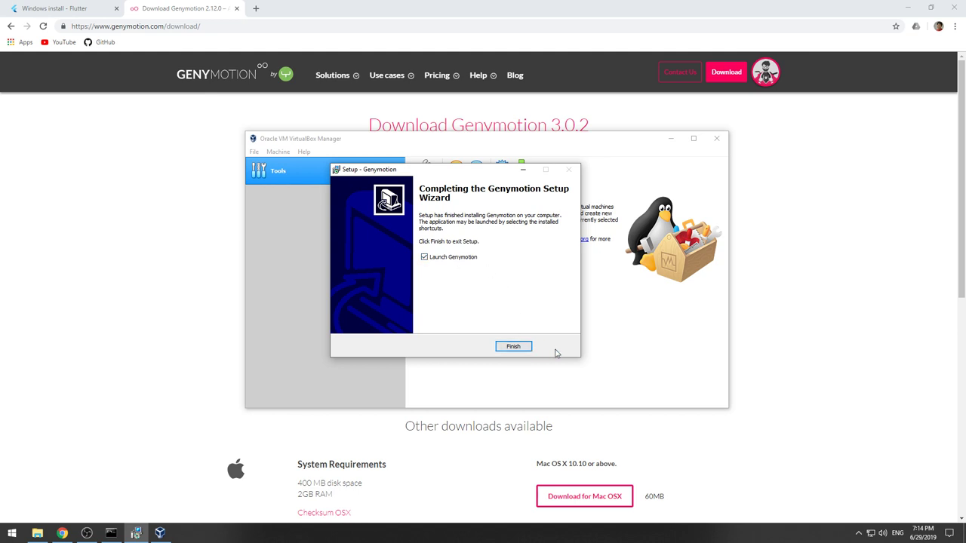
{"action": "left_click", "coordinate": [516, 350]}
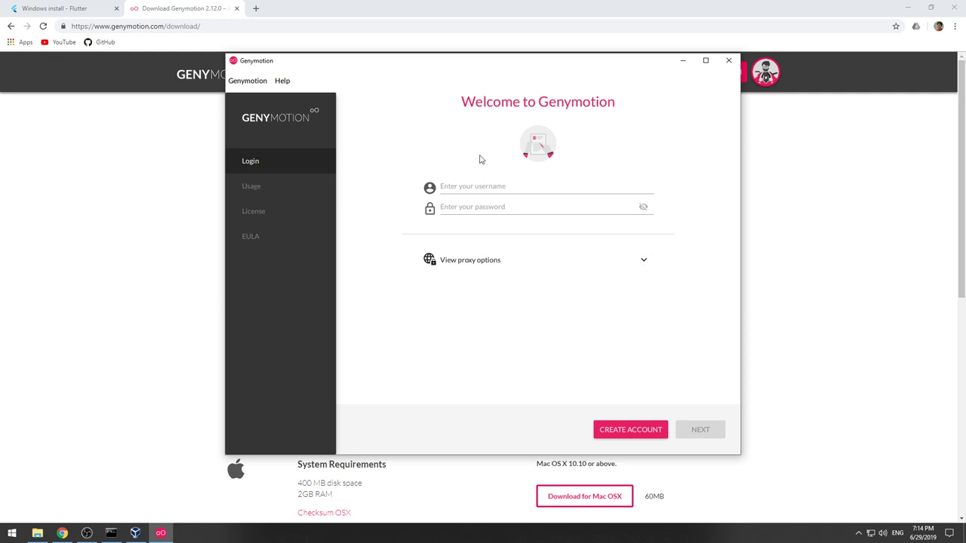
Sign in to Genymotion with the account e-mail and password.
{"action": "left_click_drag", "start_coordinate": [470, 65], "coordinate": [466, 69]}
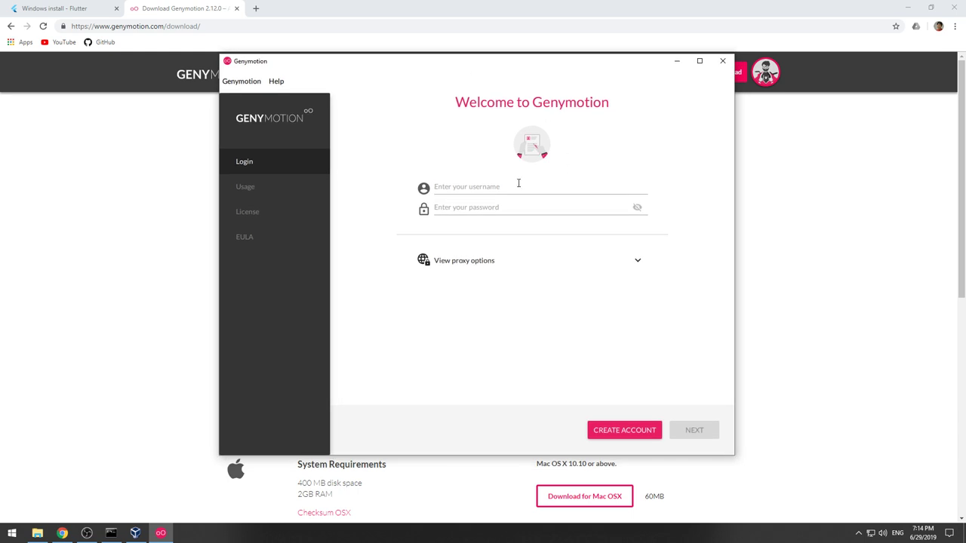
{"action": "left_click", "coordinate": [519, 182]}
{"action": "type", "text": "pot"}
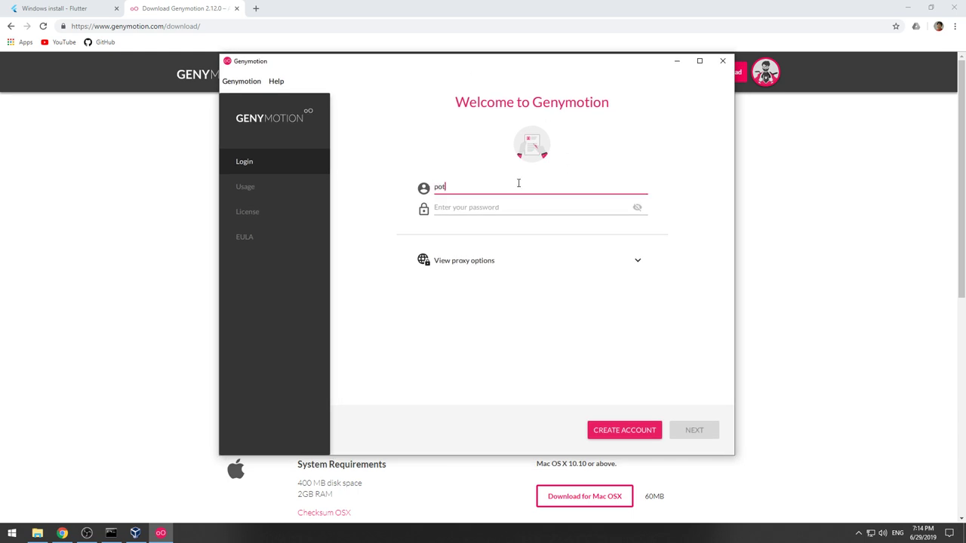
{"action": "key", "text": "Tab"}
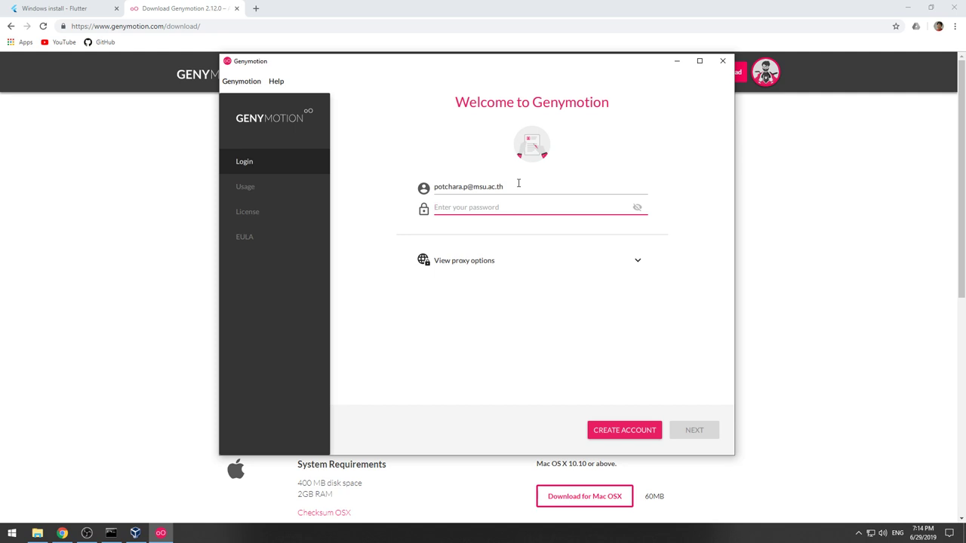
{"action": "type", "text": "********"}
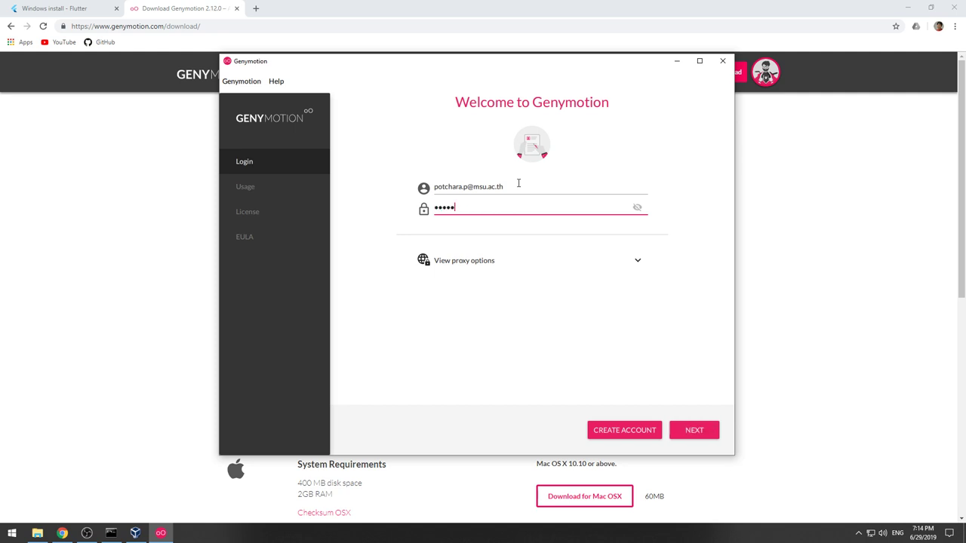
{"action": "key", "text": "Return"}
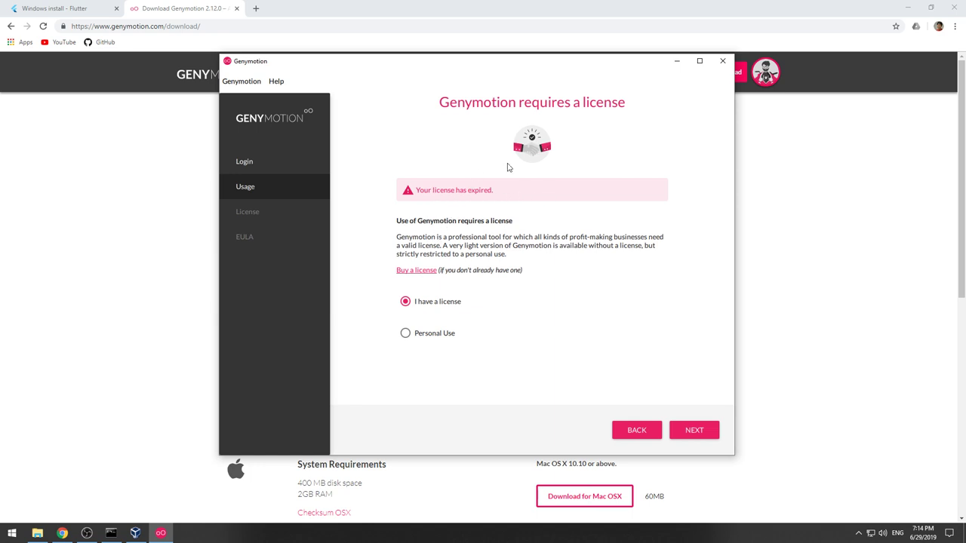
Choose Personal Use and accept the end user license agreement to reach the device list.
{"action": "left_click", "coordinate": [407, 334]}
{"action": "left_click", "coordinate": [702, 435]}
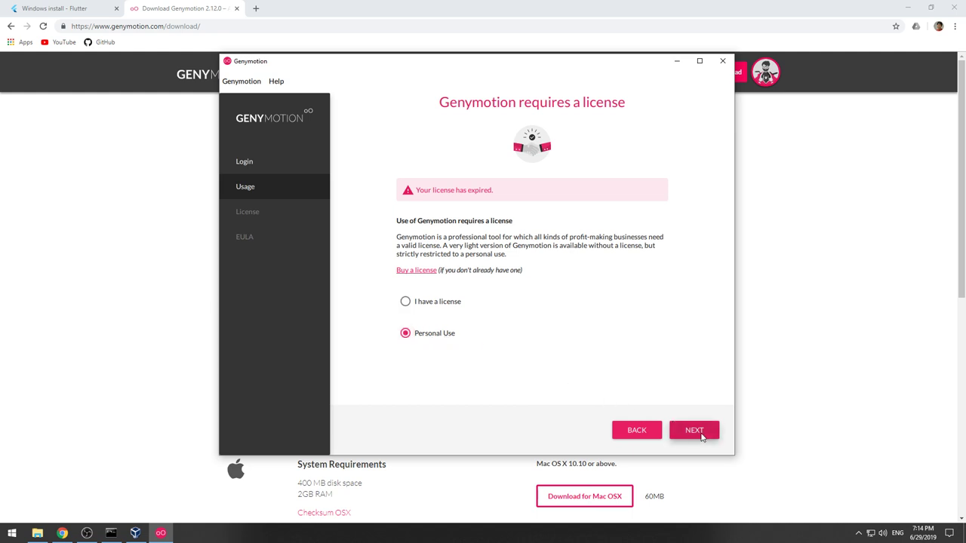
{"action": "scroll", "coordinate": [504, 369], "scroll_direction": "down", "scroll_amount": 15}
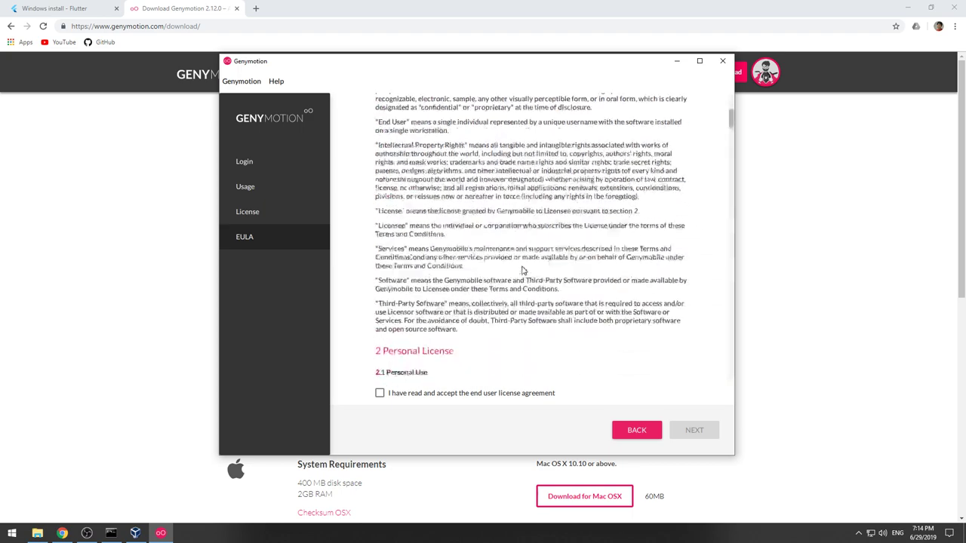
{"action": "left_click", "coordinate": [380, 393]}
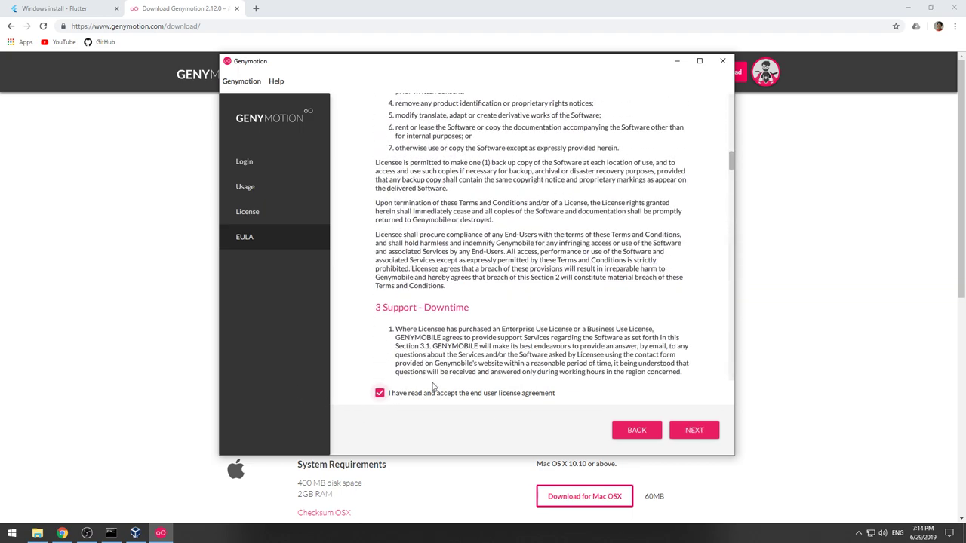
{"action": "left_click", "coordinate": [694, 435]}
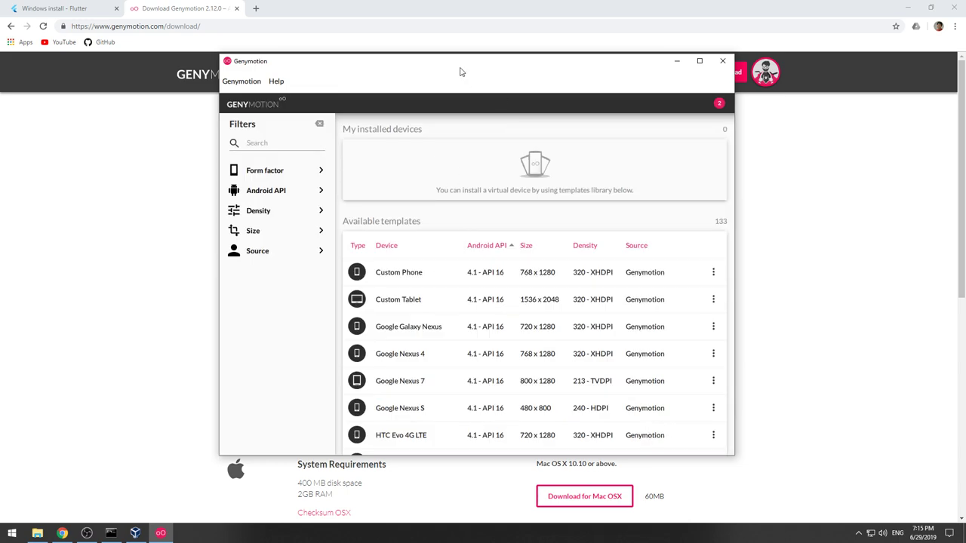
Close the Genymotion main window, revealing the VirtualBox 6.0.8 update notice.
{"action": "left_click_drag", "start_coordinate": [466, 62], "coordinate": [459, 65]}
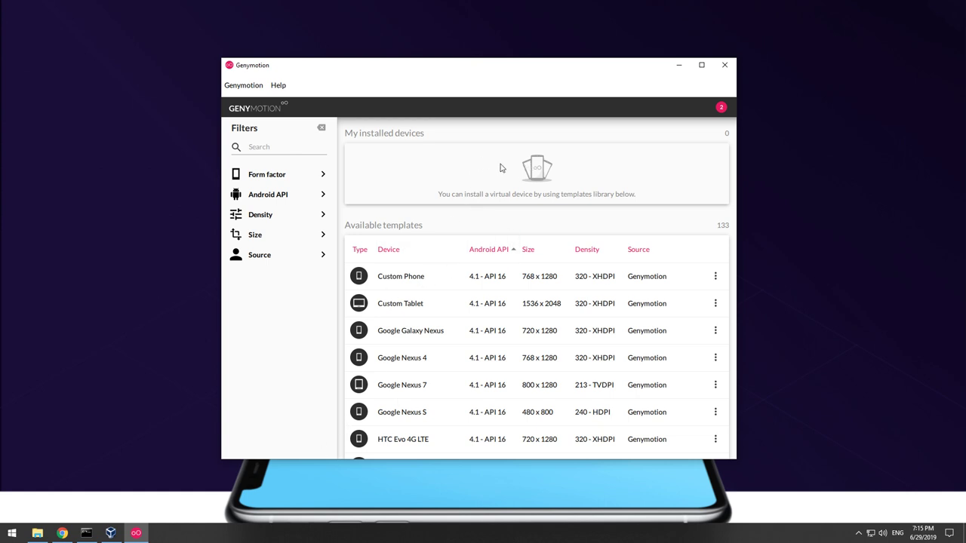
{"action": "left_click", "coordinate": [725, 66]}
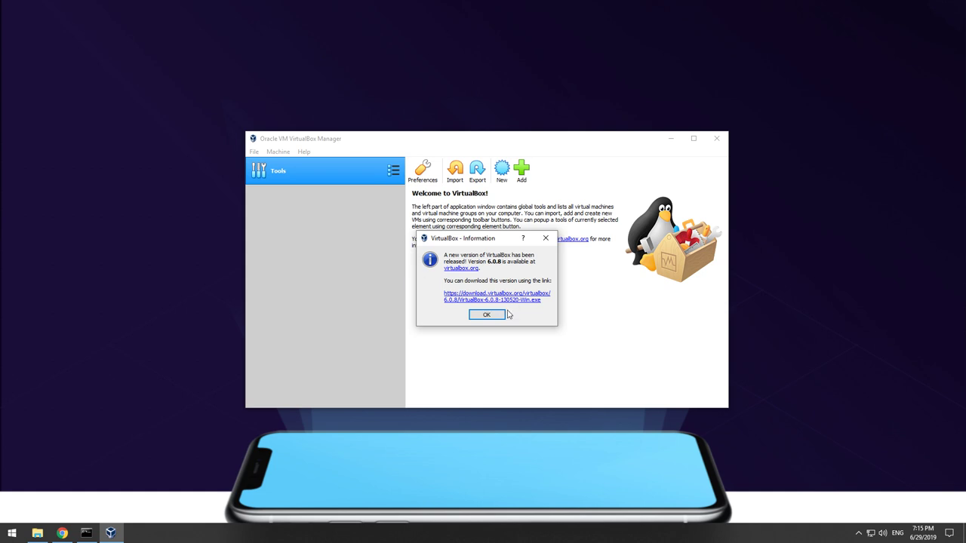
Dismiss the VirtualBox 6.0.8 update notice and close VirtualBox Manager.
{"action": "left_click", "coordinate": [486, 315]}
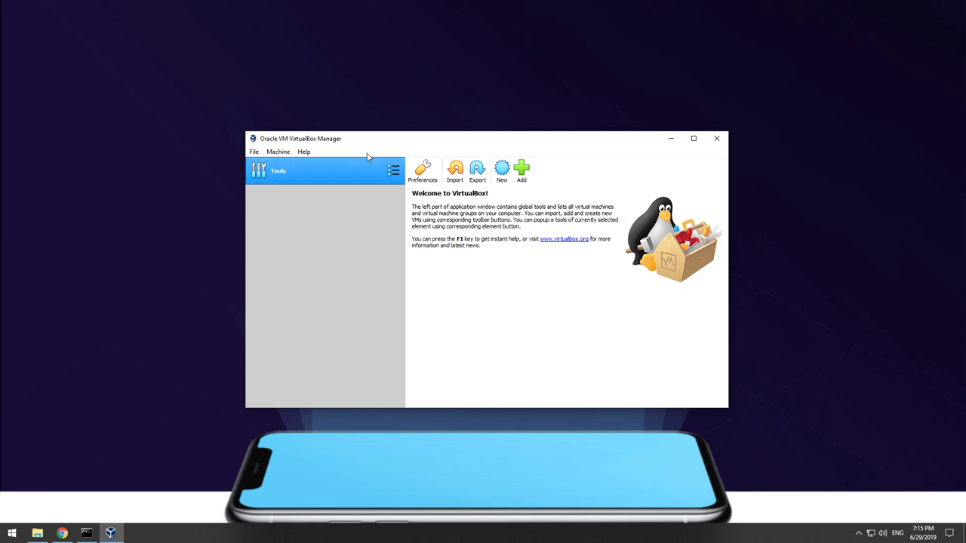
{"action": "left_click", "coordinate": [720, 144]}
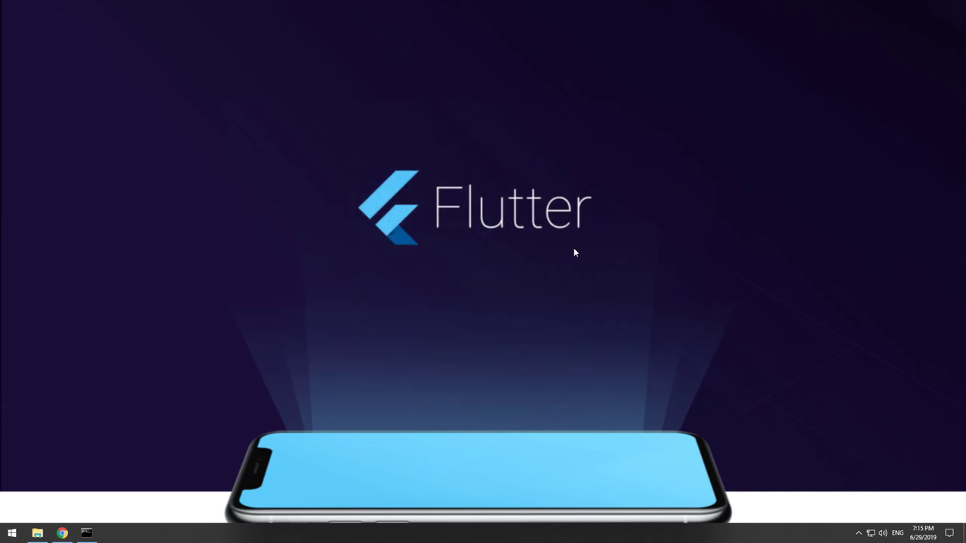
Relaunch Genymotion by searching 'gen' in the Start menu.
{"action": "left_click", "coordinate": [12, 535]}
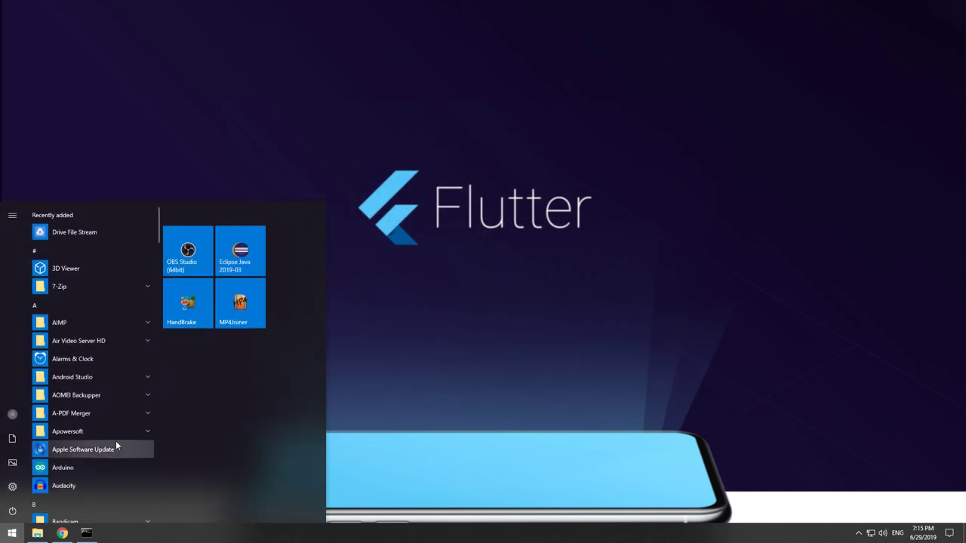
{"action": "type", "text": "gen"}
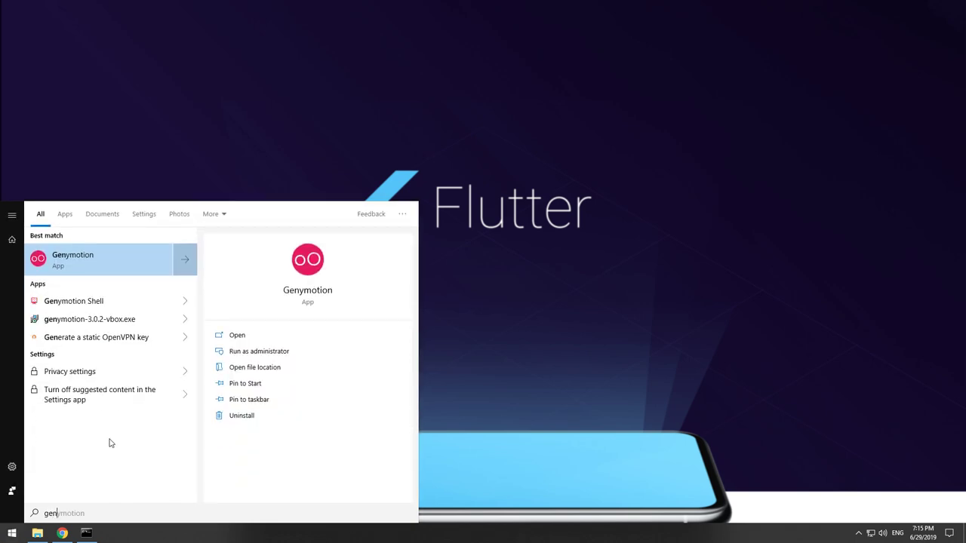
{"action": "key", "text": "Return"}
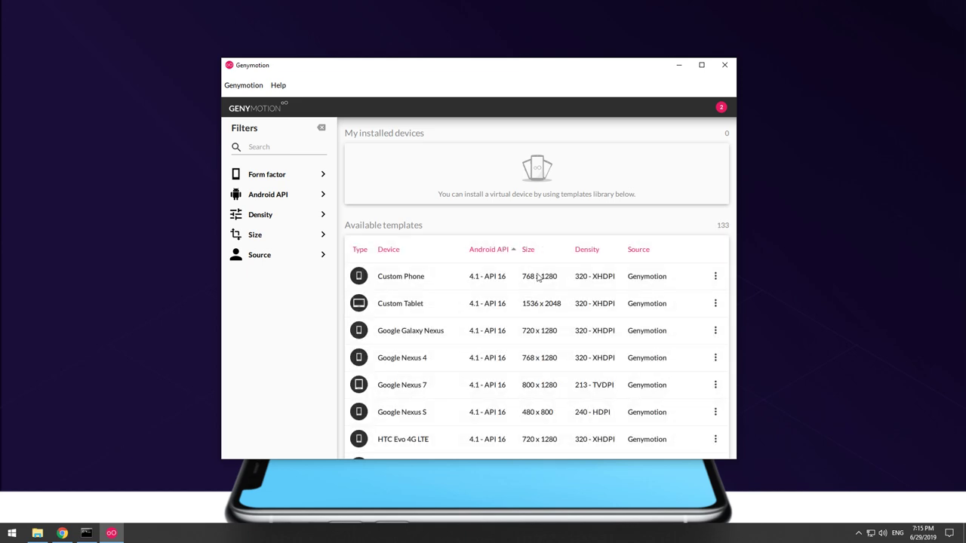
Move and enlarge the Genymotion window, then expand the Android API filter showing versions 4.1 through 9.0.
{"action": "left_click_drag", "start_coordinate": [558, 71], "coordinate": [553, 36]}
{"action": "left_click_drag", "start_coordinate": [730, 421], "coordinate": [803, 483]}
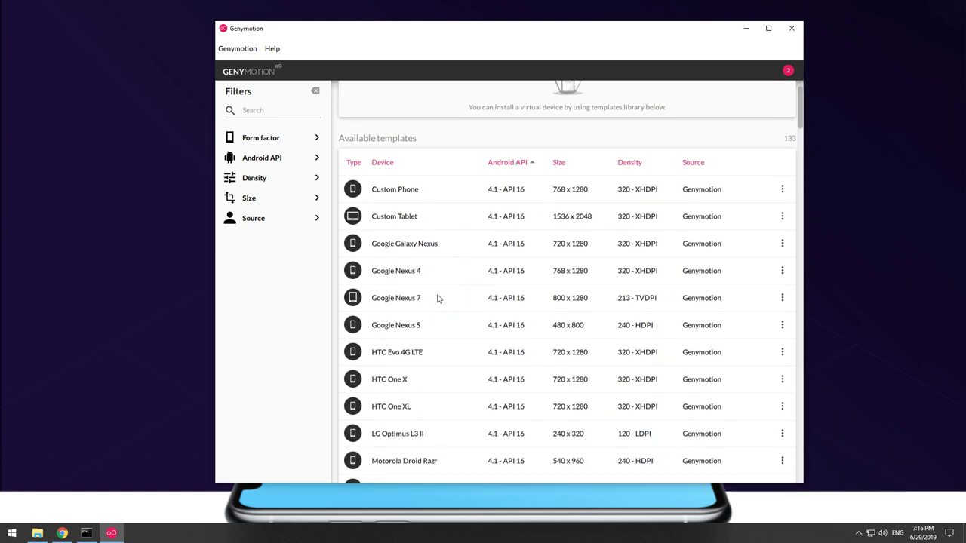
{"action": "scroll", "coordinate": [437, 299], "scroll_direction": "down", "scroll_amount": 4}
{"action": "scroll", "coordinate": [437, 297], "scroll_direction": "up", "scroll_amount": 2}
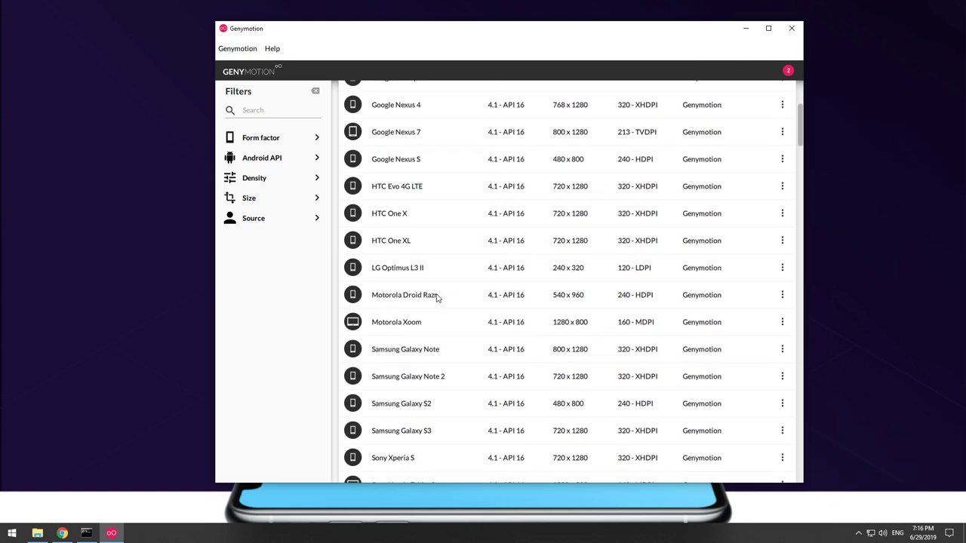
{"action": "scroll", "coordinate": [437, 299], "scroll_direction": "up", "scroll_amount": 4}
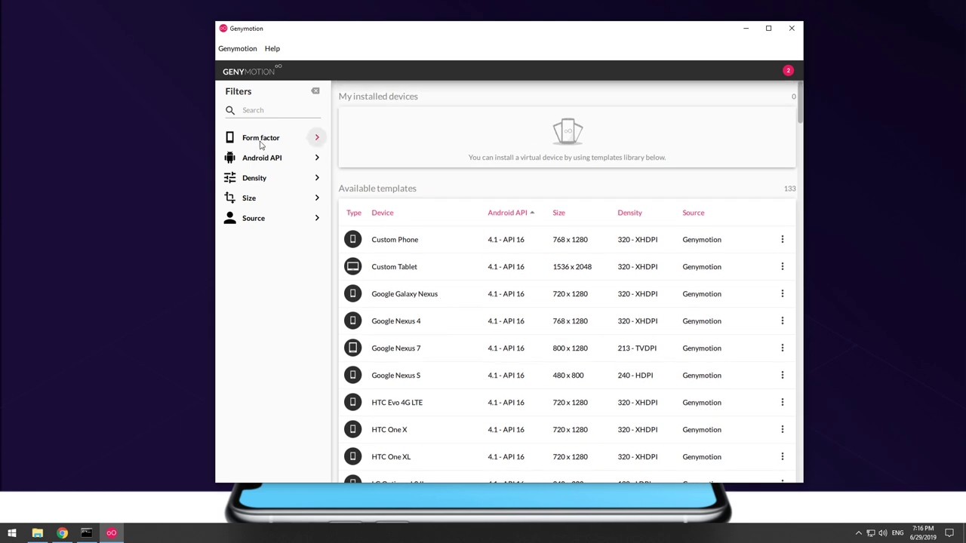
{"action": "left_click", "coordinate": [317, 158]}
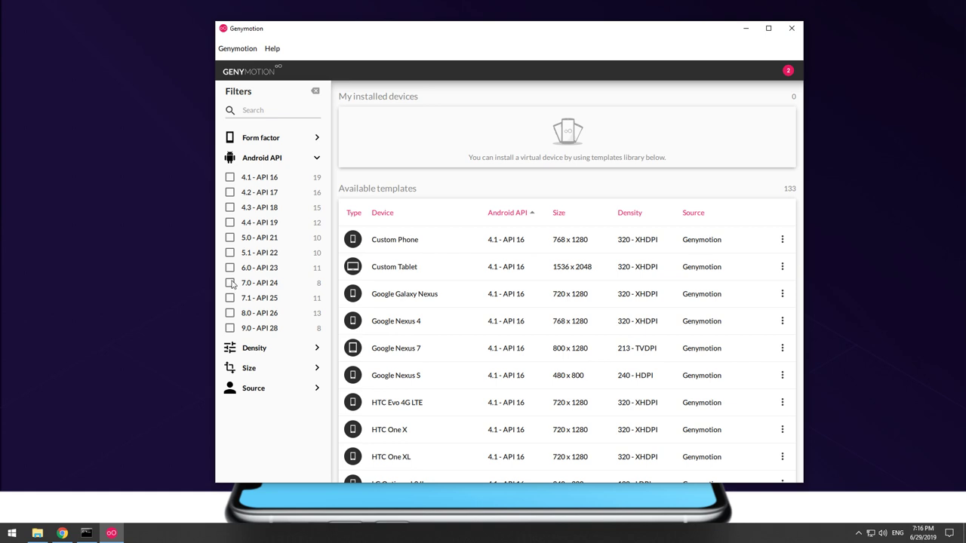
Filter the templates to Android 7.0 - API 24, leaving 8 of 133.
{"action": "left_click", "coordinate": [231, 283]}
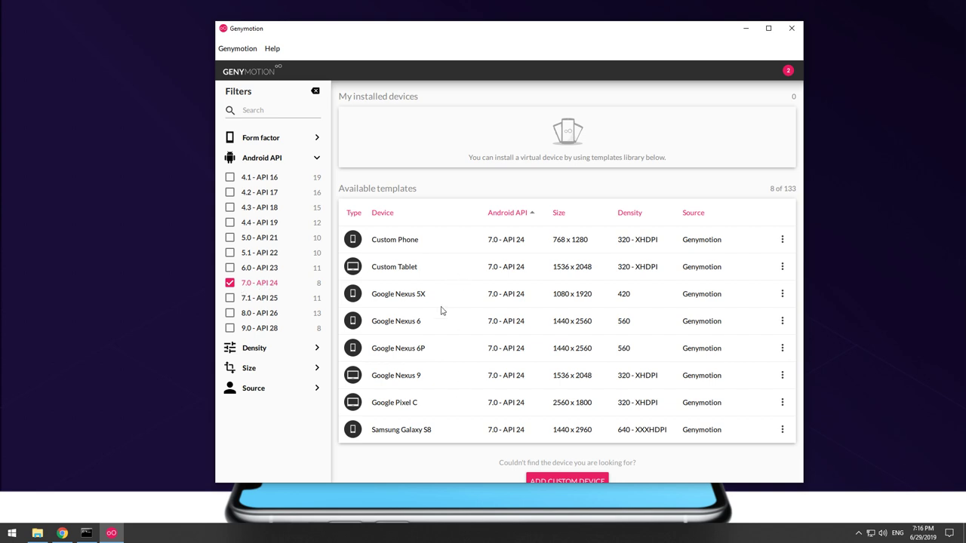
{"action": "scroll", "coordinate": [452, 316], "scroll_direction": "down", "scroll_amount": 1}
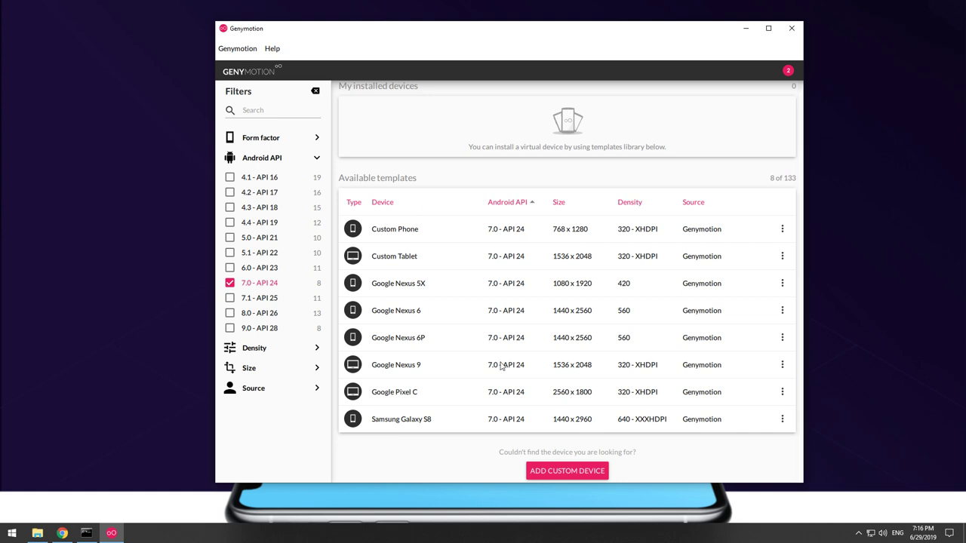
{"action": "scroll", "coordinate": [502, 366], "scroll_direction": "up", "scroll_amount": 1}
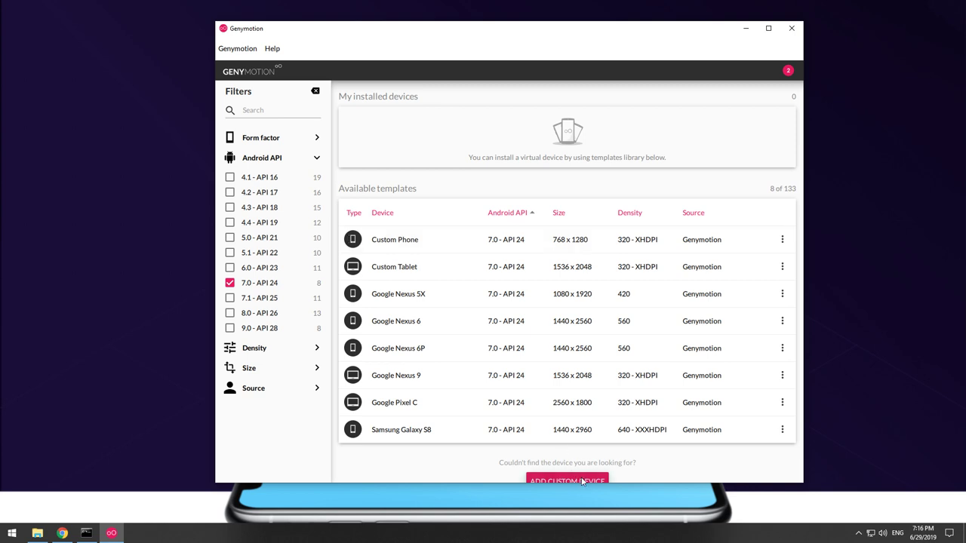
Create a custom device named 'Android 7 API24' and install it.
{"action": "left_click", "coordinate": [582, 481]}
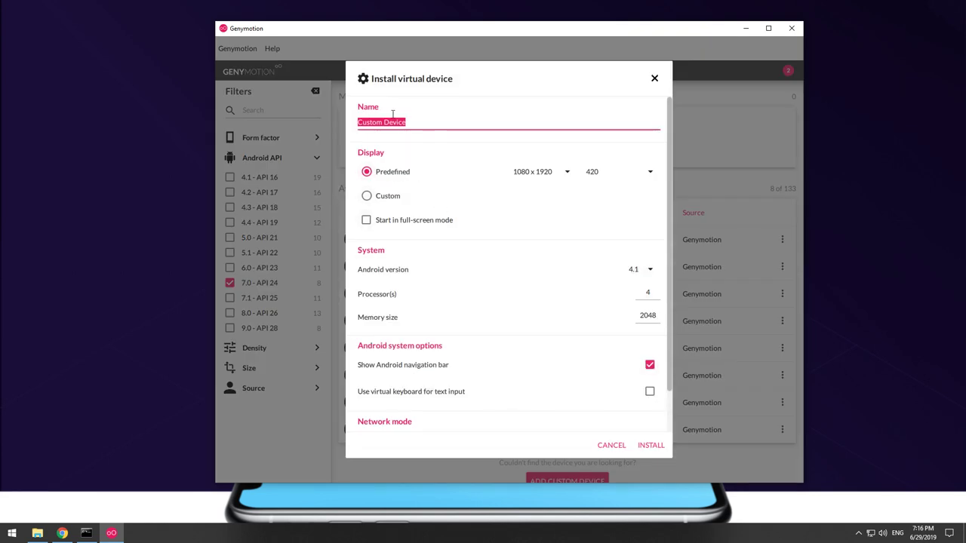
{"action": "left_click", "coordinate": [416, 121]}
{"action": "left_click_drag", "start_coordinate": [428, 121], "coordinate": [344, 125]}
{"action": "type", "text": "Android 7 API24"}
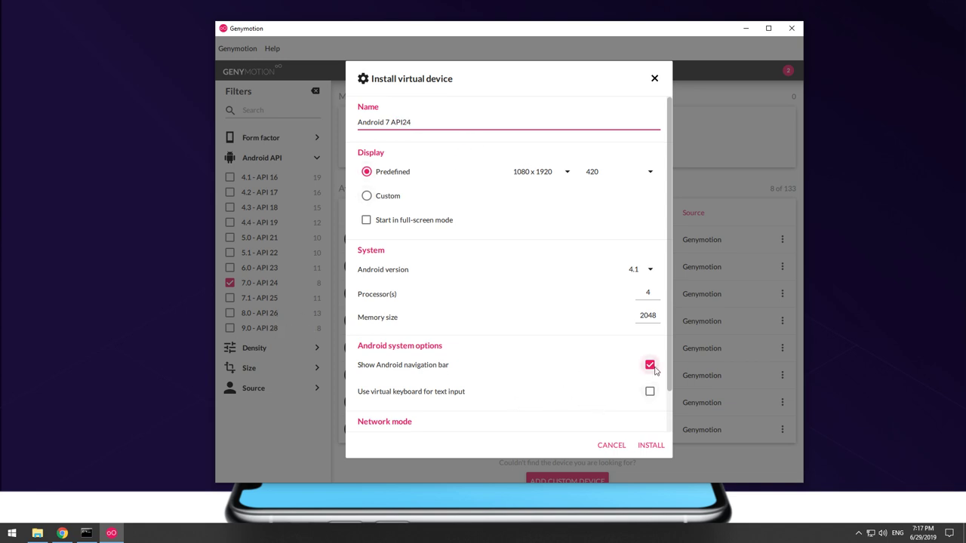
{"action": "left_click", "coordinate": [656, 447]}
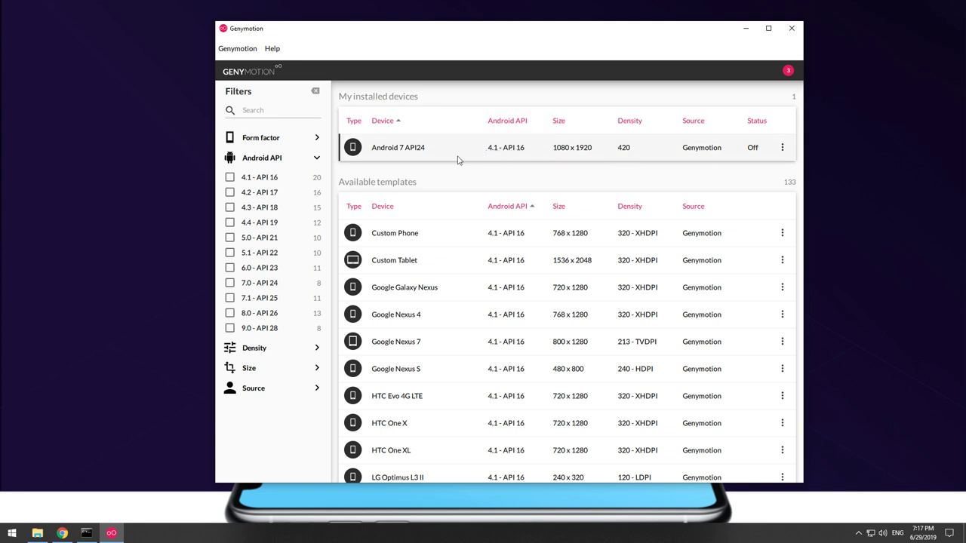
Delete the Android 7 API24 device and re-apply the 7.0 - API 24 template filter.
{"action": "left_click", "coordinate": [782, 147]}
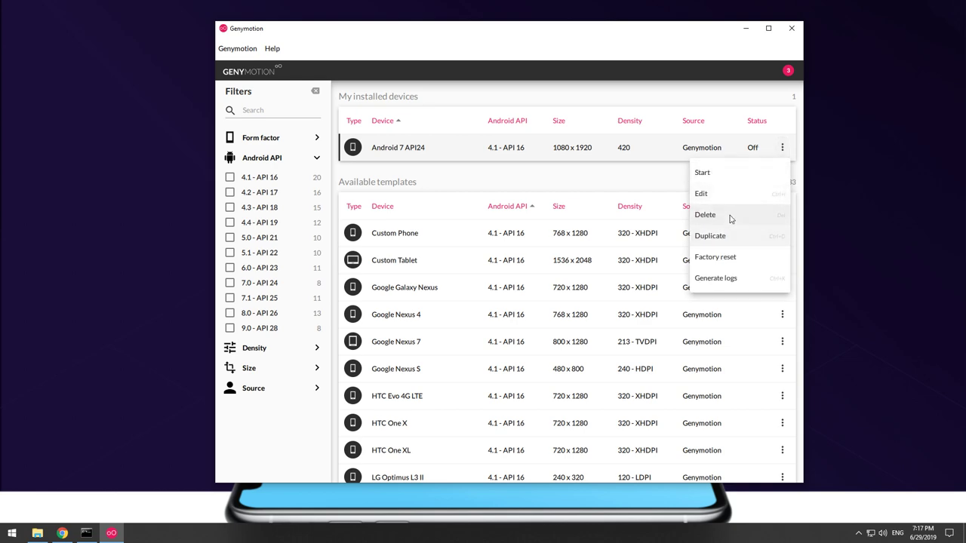
{"action": "left_click", "coordinate": [705, 215]}
{"action": "left_click", "coordinate": [613, 287]}
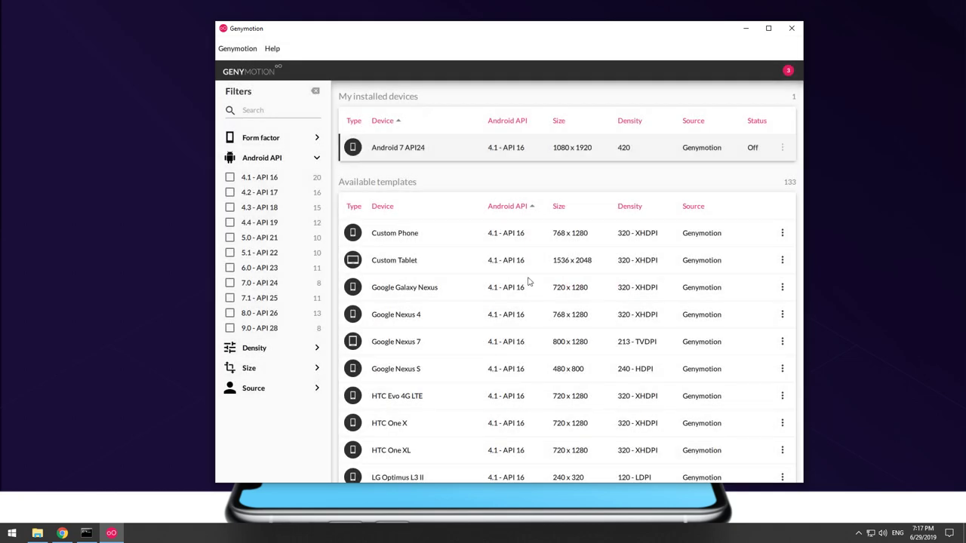
{"action": "left_click", "coordinate": [270, 285]}
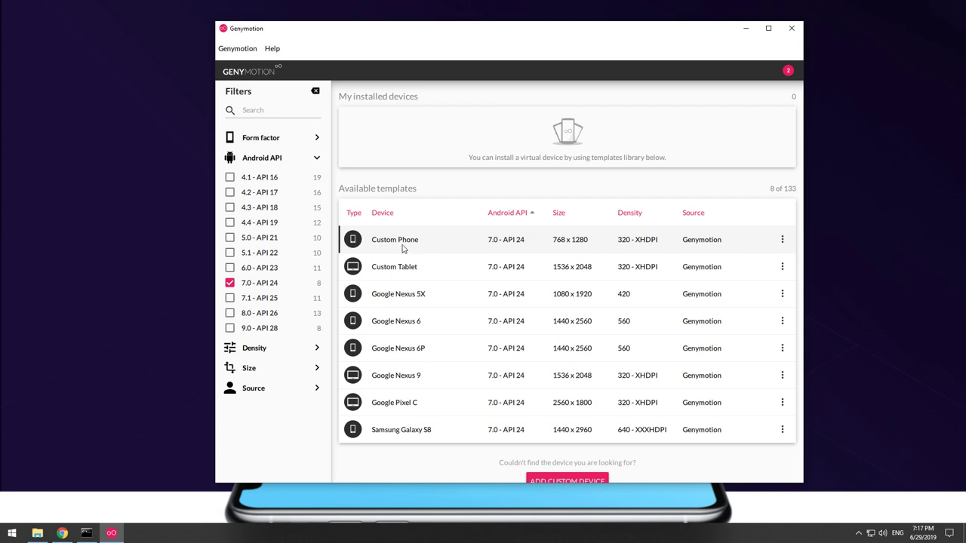
Install a device from the Custom Phone template, renamed 'Android7 API24'.
{"action": "right_click", "coordinate": [400, 242]}
{"action": "left_click", "coordinate": [391, 242]}
{"action": "right_click", "coordinate": [391, 243]}
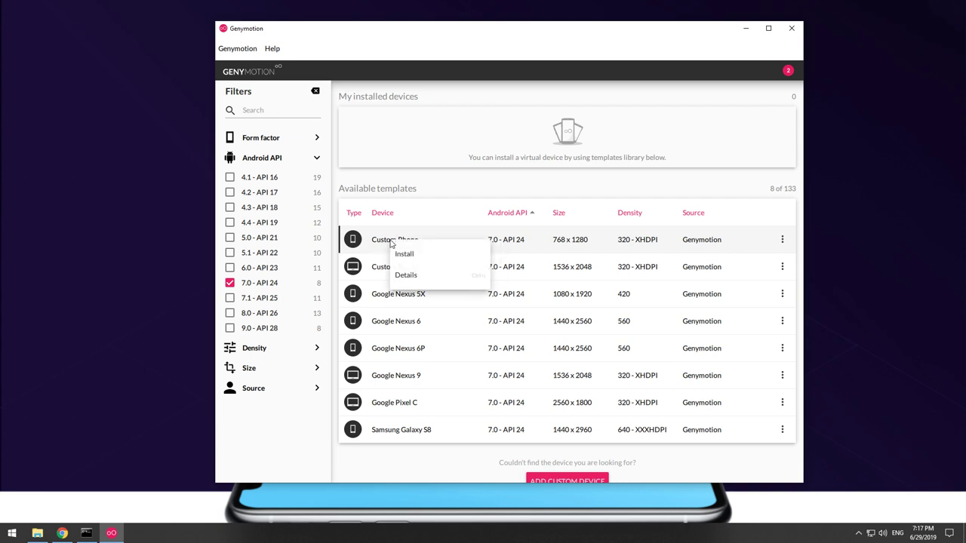
{"action": "left_click", "coordinate": [447, 258]}
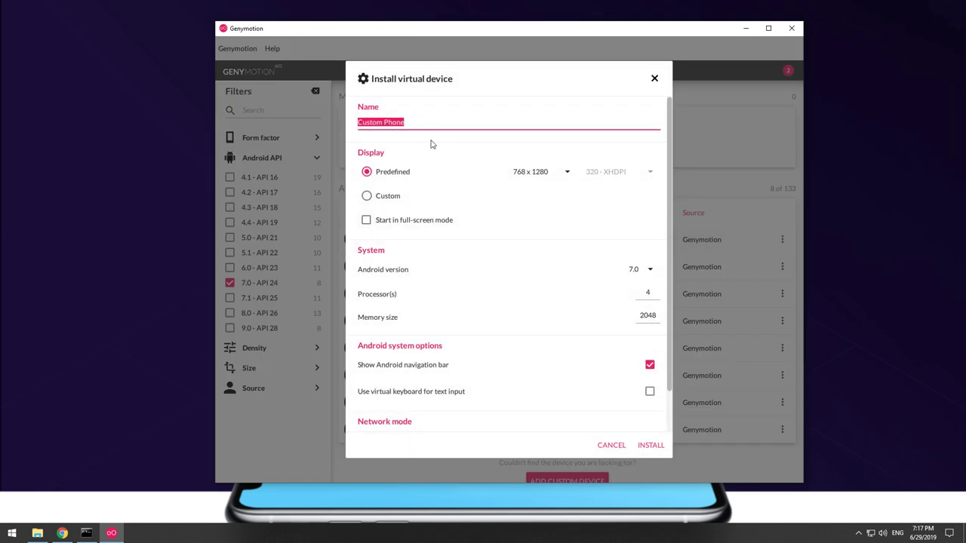
{"action": "type", "text": "Android7 API24"}
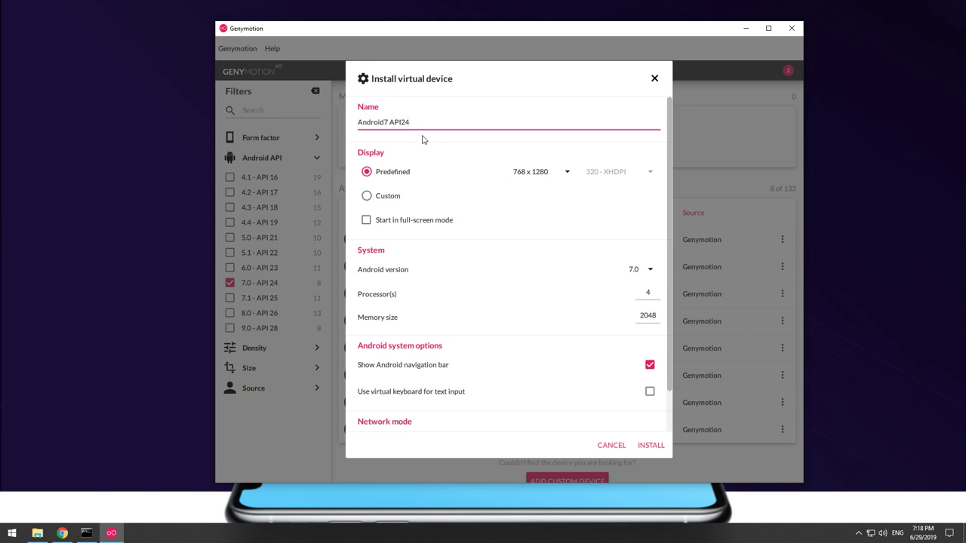
{"action": "left_click", "coordinate": [663, 445]}
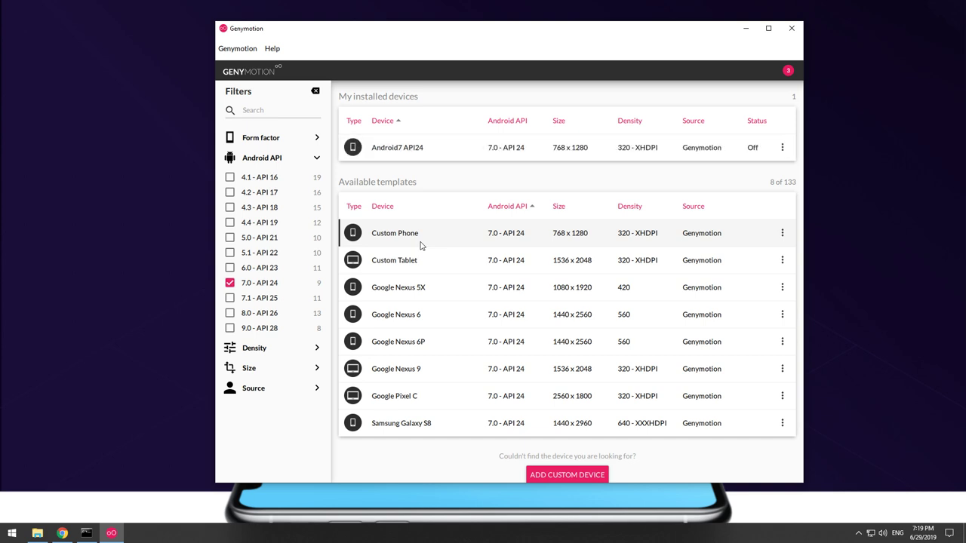
Start Android7 API24, dismiss the welcome tip and shrink the emulator window.
{"action": "double_click", "coordinate": [412, 151]}
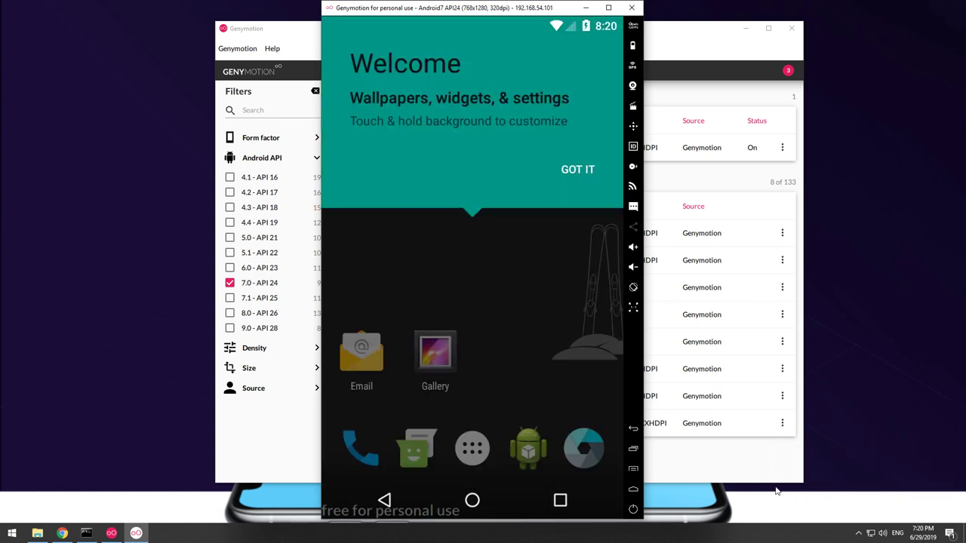
{"action": "left_click", "coordinate": [591, 172]}
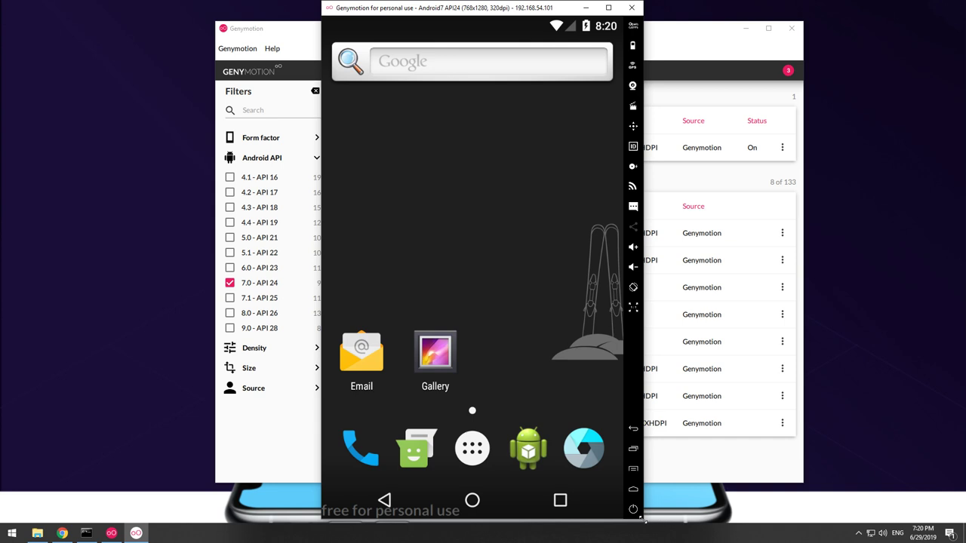
{"action": "left_click_drag", "start_coordinate": [643, 523], "coordinate": [508, 330]}
Open the app drawer and the Phone app, then return to the home screen.
{"action": "left_click", "coordinate": [404, 275]}
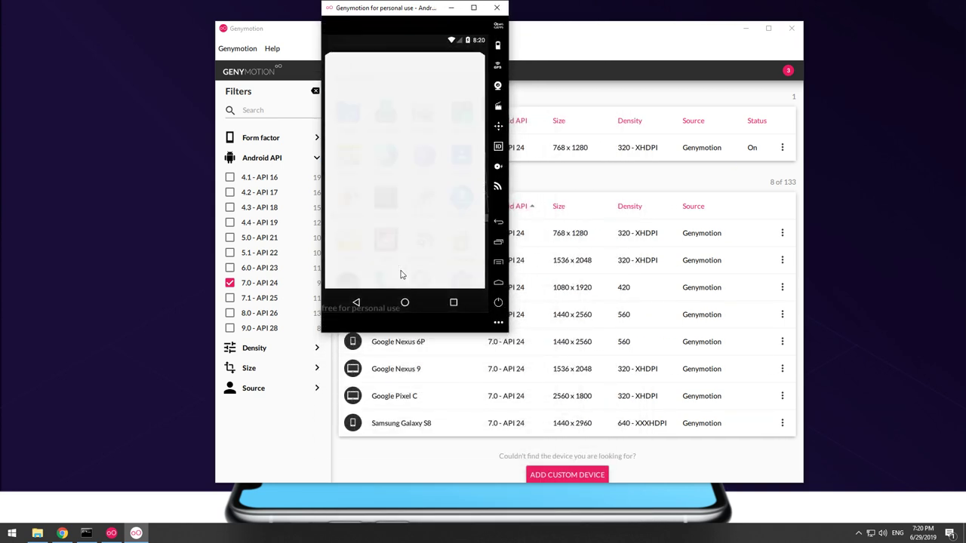
{"action": "left_click", "coordinate": [387, 268]}
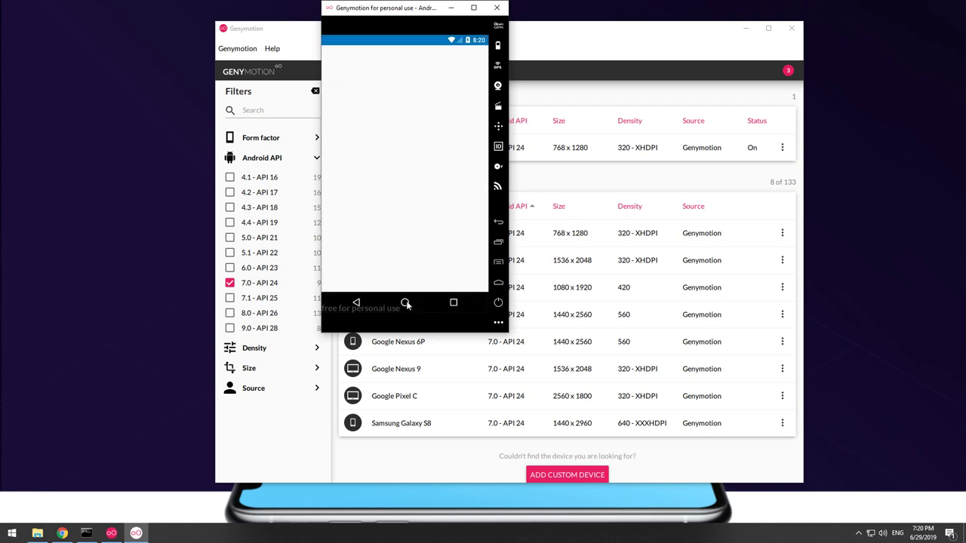
{"action": "left_click", "coordinate": [406, 302]}
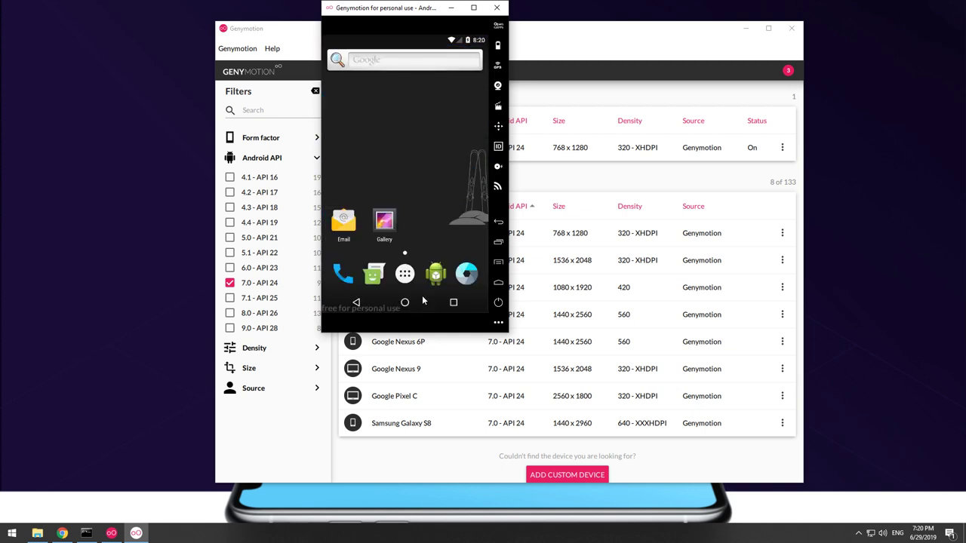